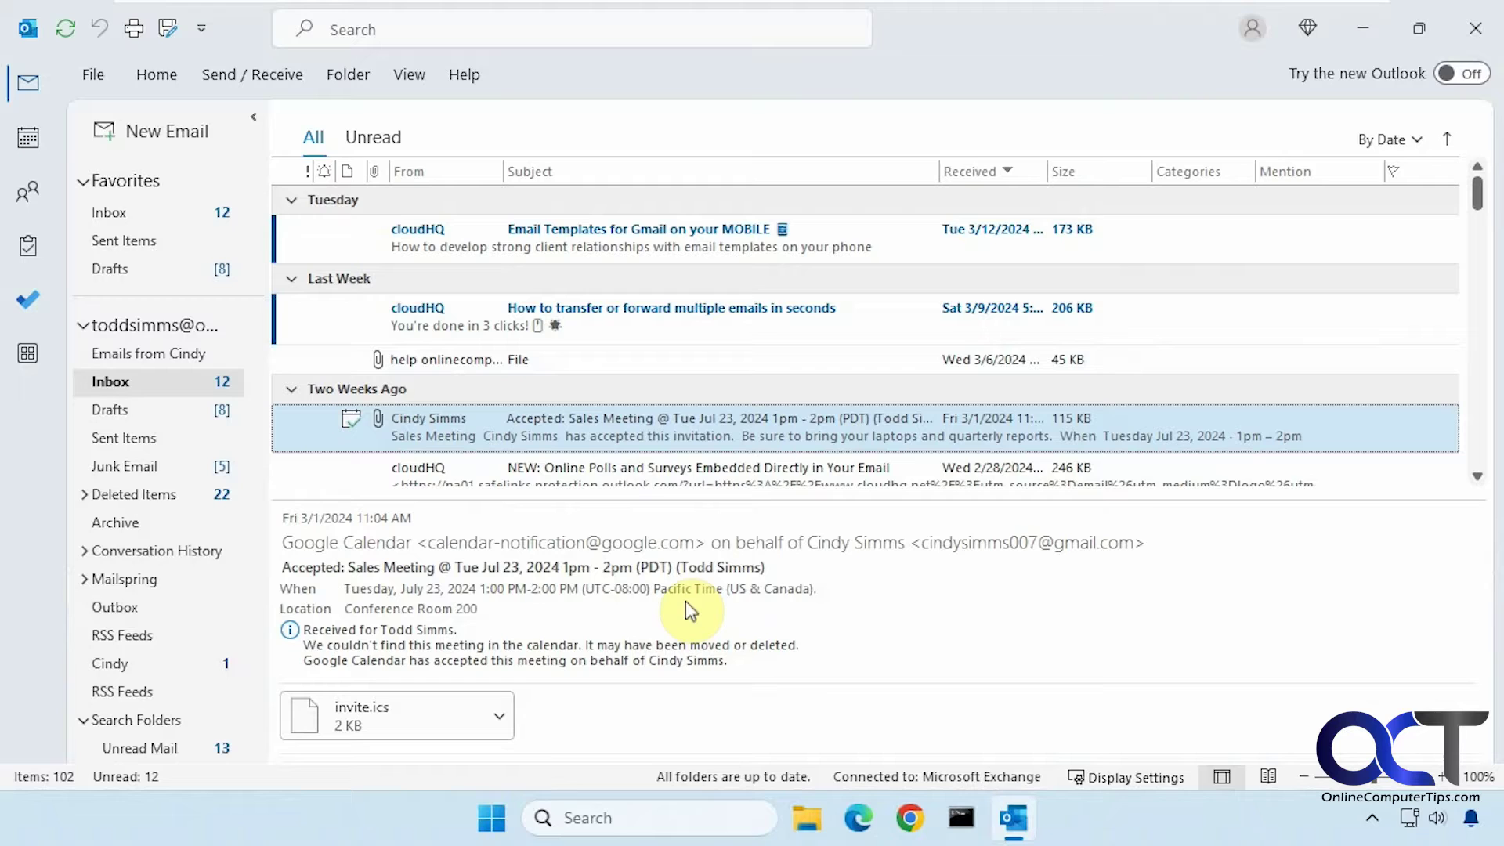
{"action": "right_click", "coordinate": [733, 427]}
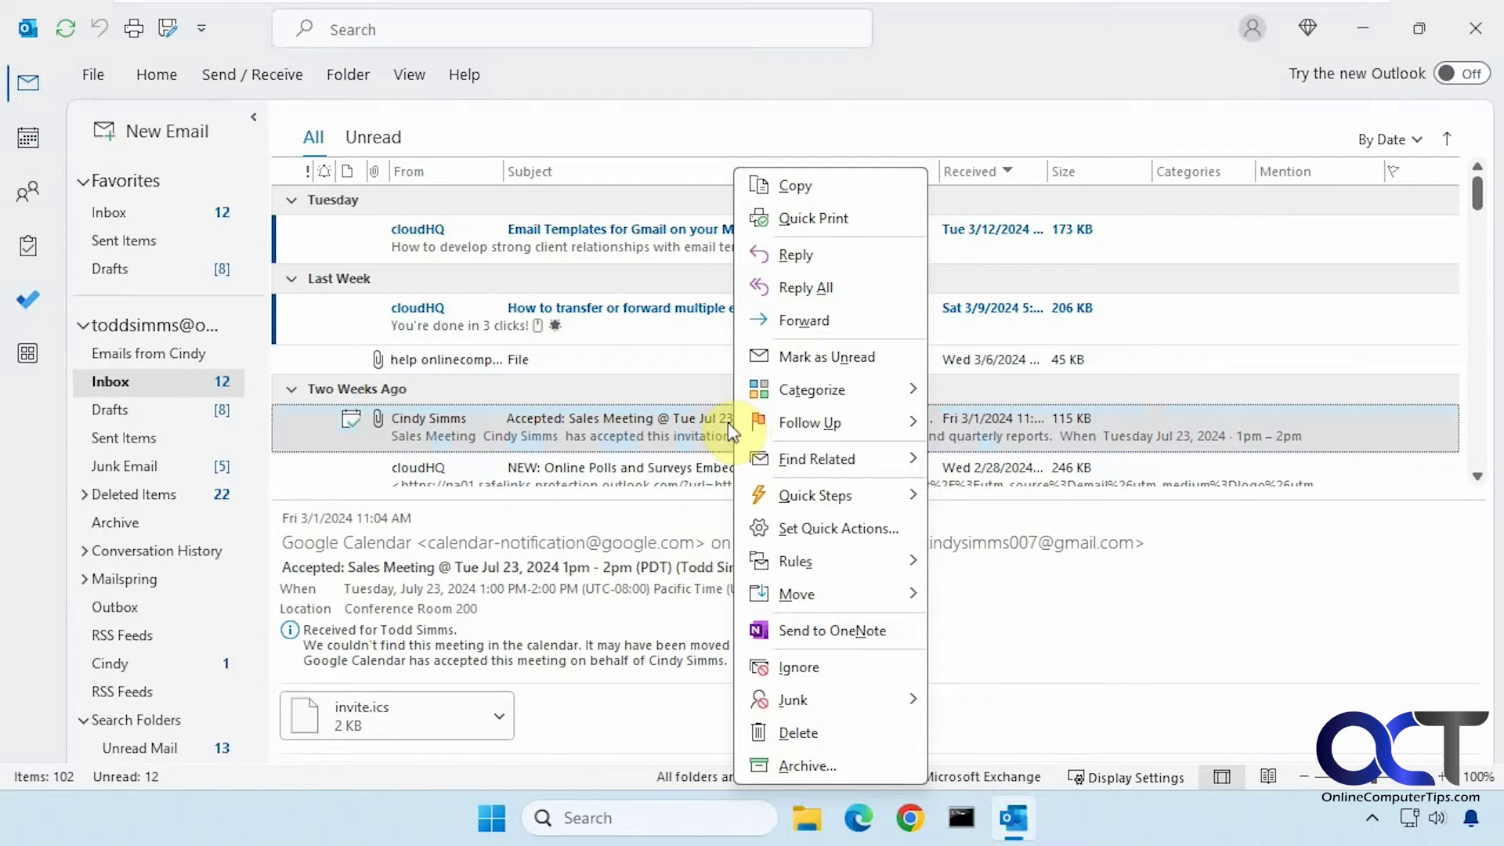
{"action": "mouse_move", "coordinate": [792, 502]}
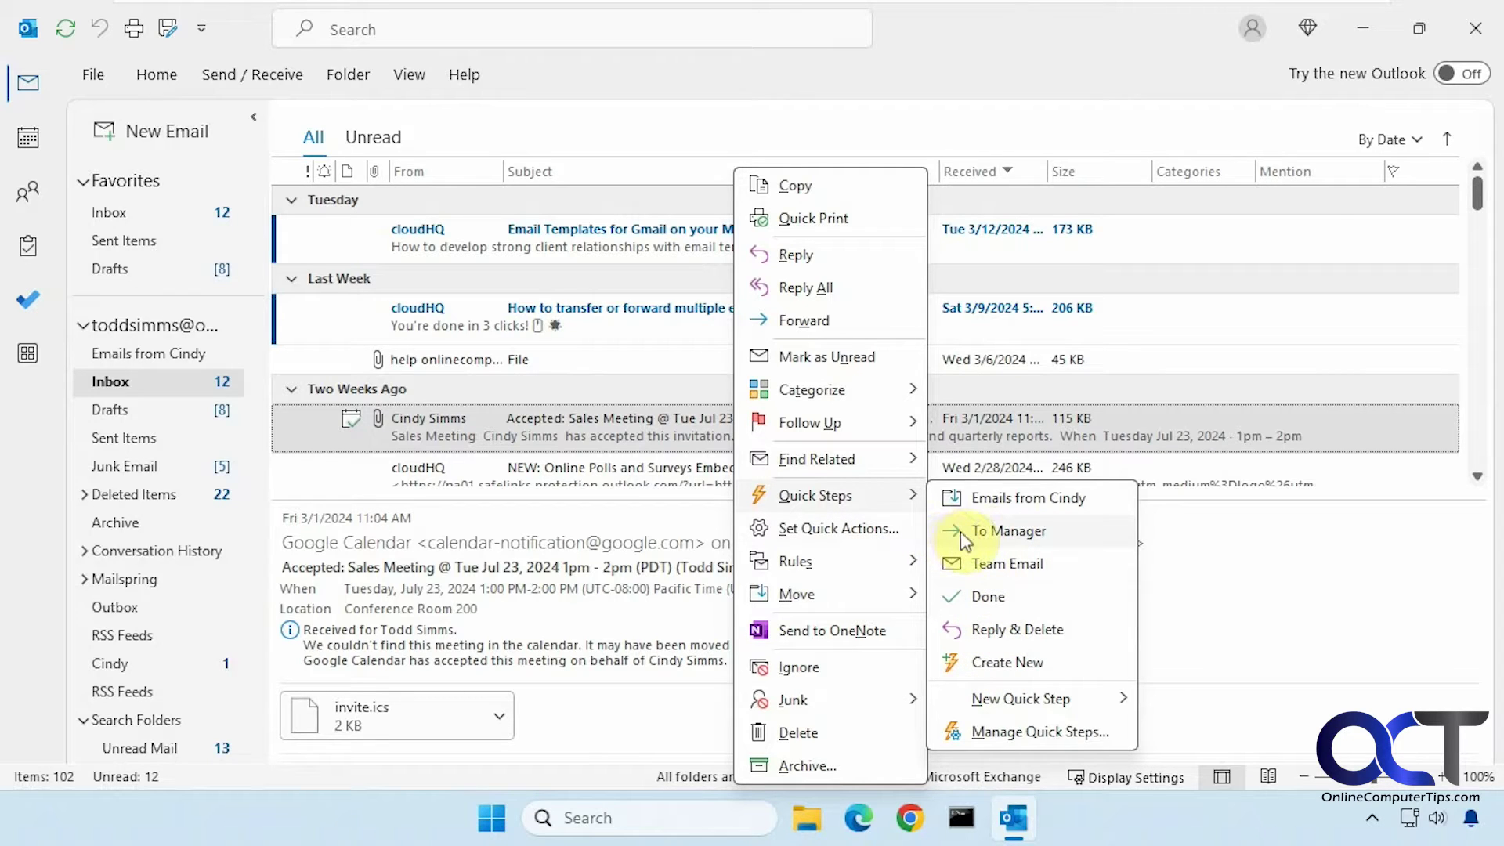
{"action": "left_click", "coordinate": [983, 533]}
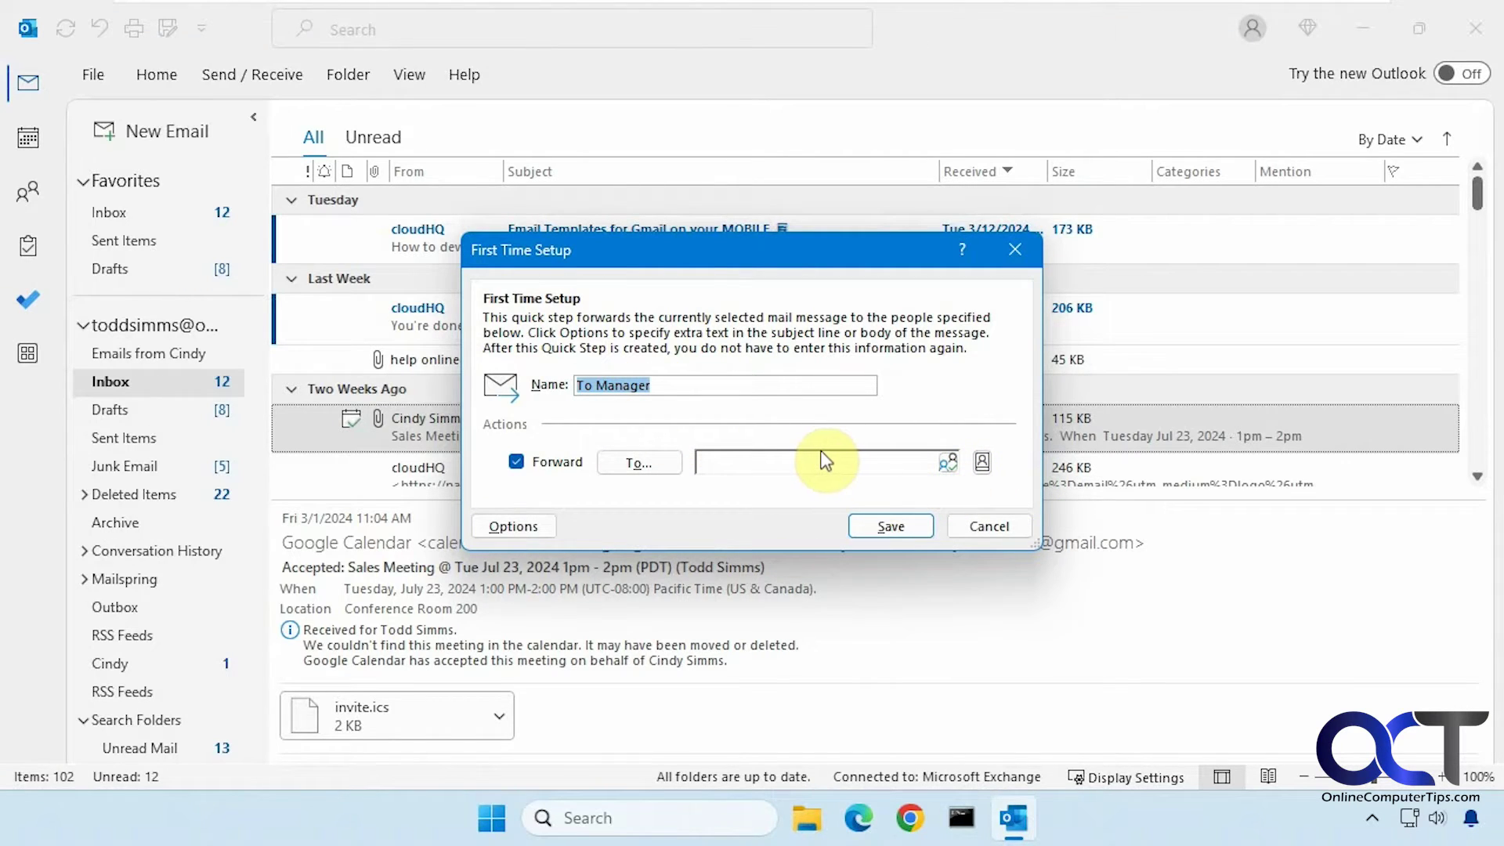
{"action": "left_click", "coordinate": [517, 526]}
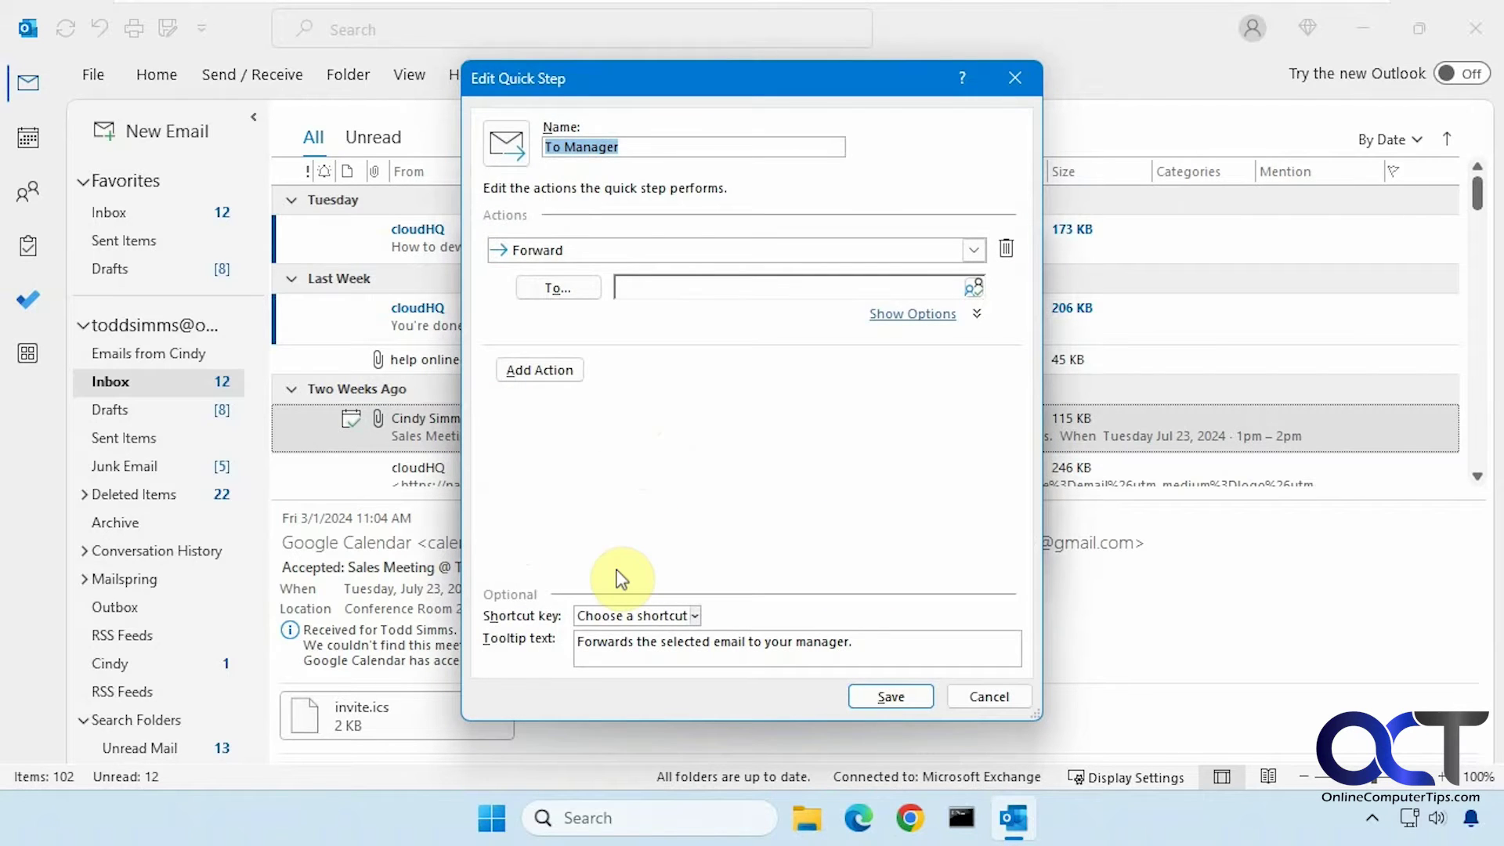
{"action": "left_click", "coordinate": [694, 616]}
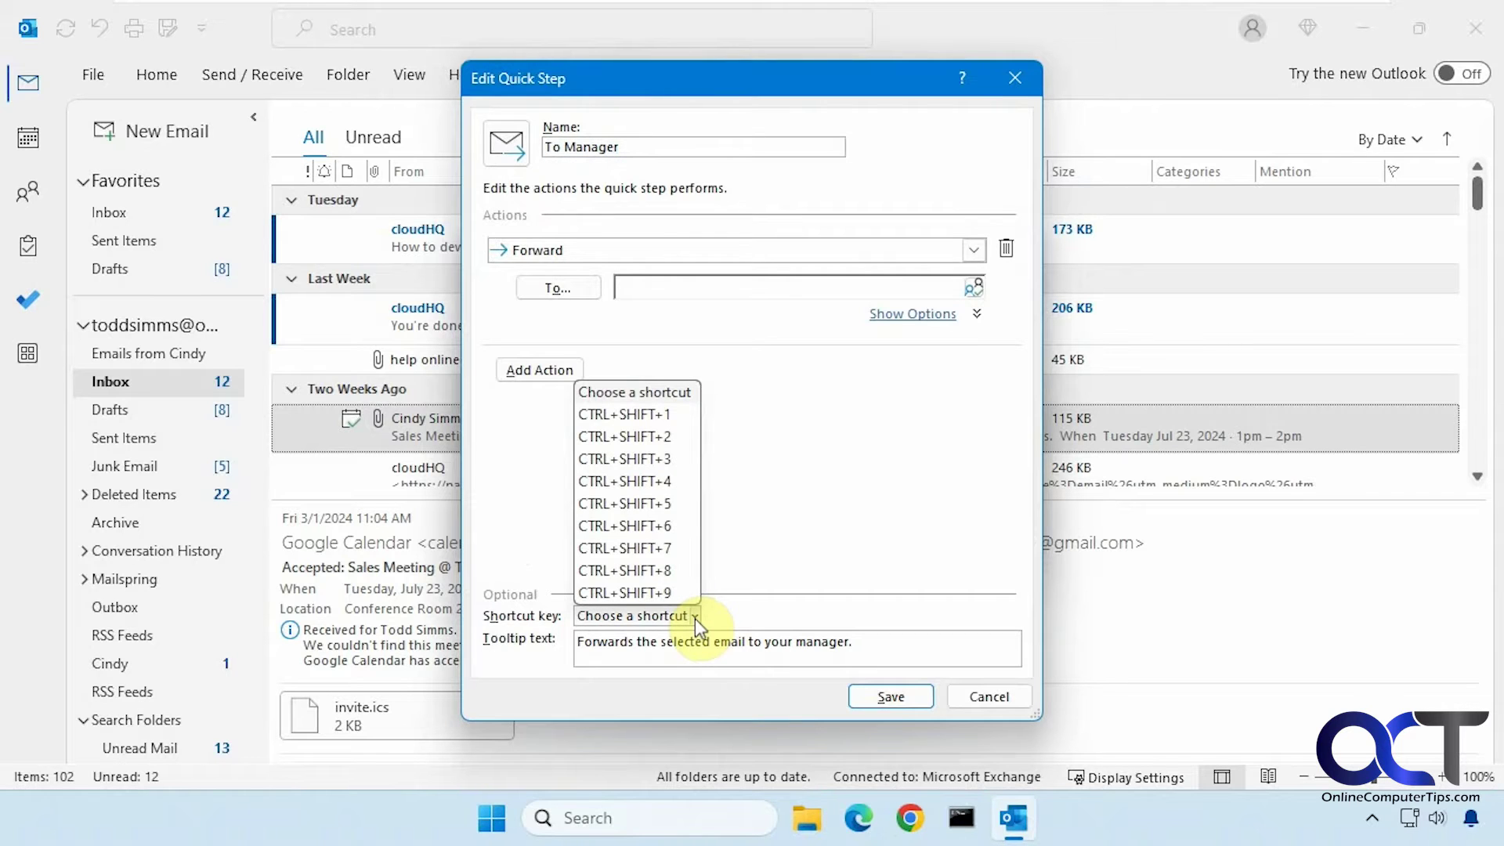
{"action": "left_click", "coordinate": [815, 418]}
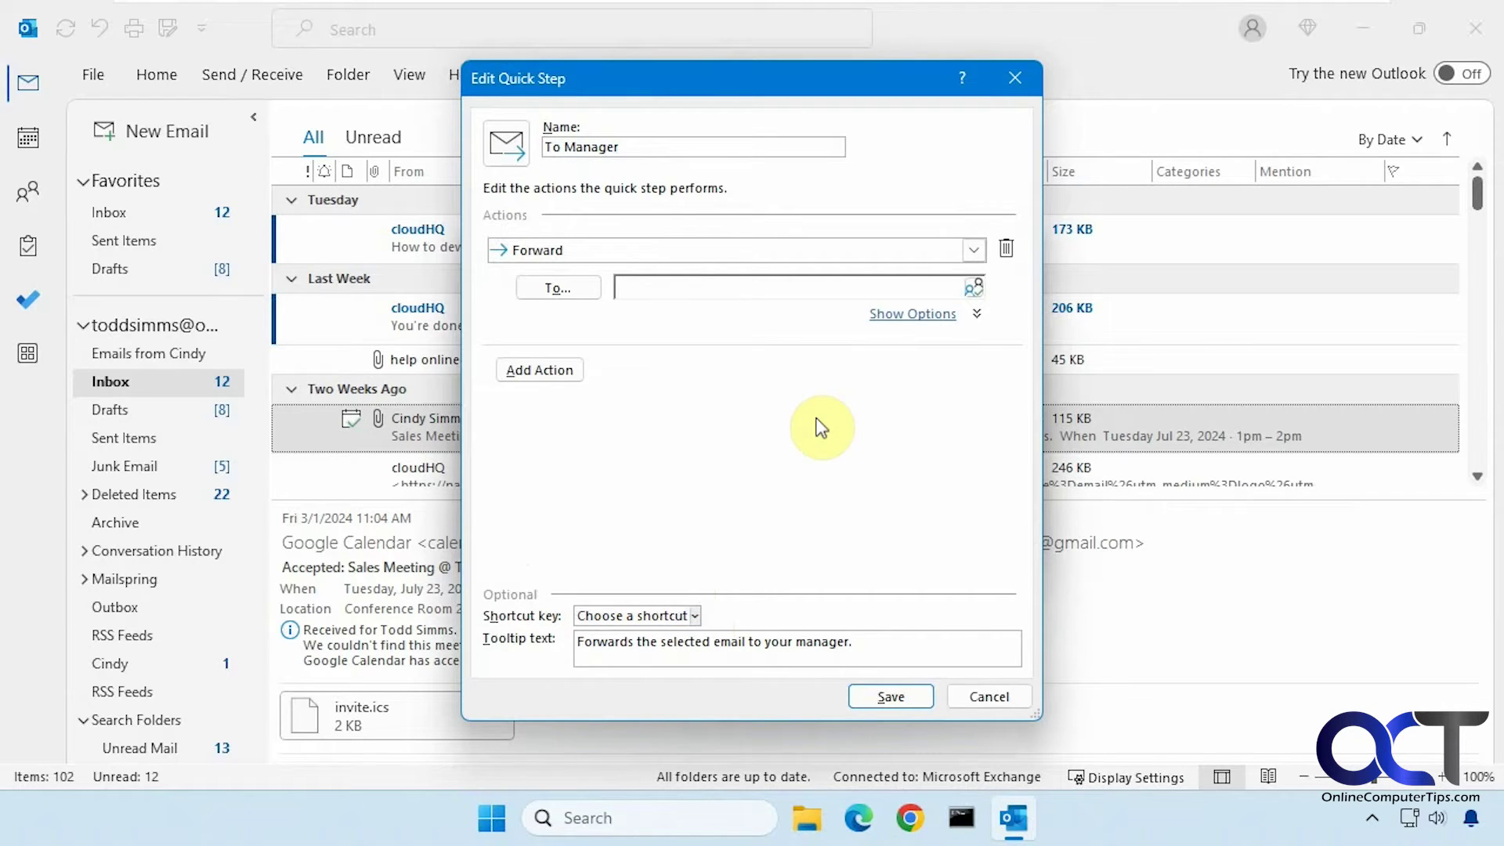
{"action": "left_click", "coordinate": [905, 315]}
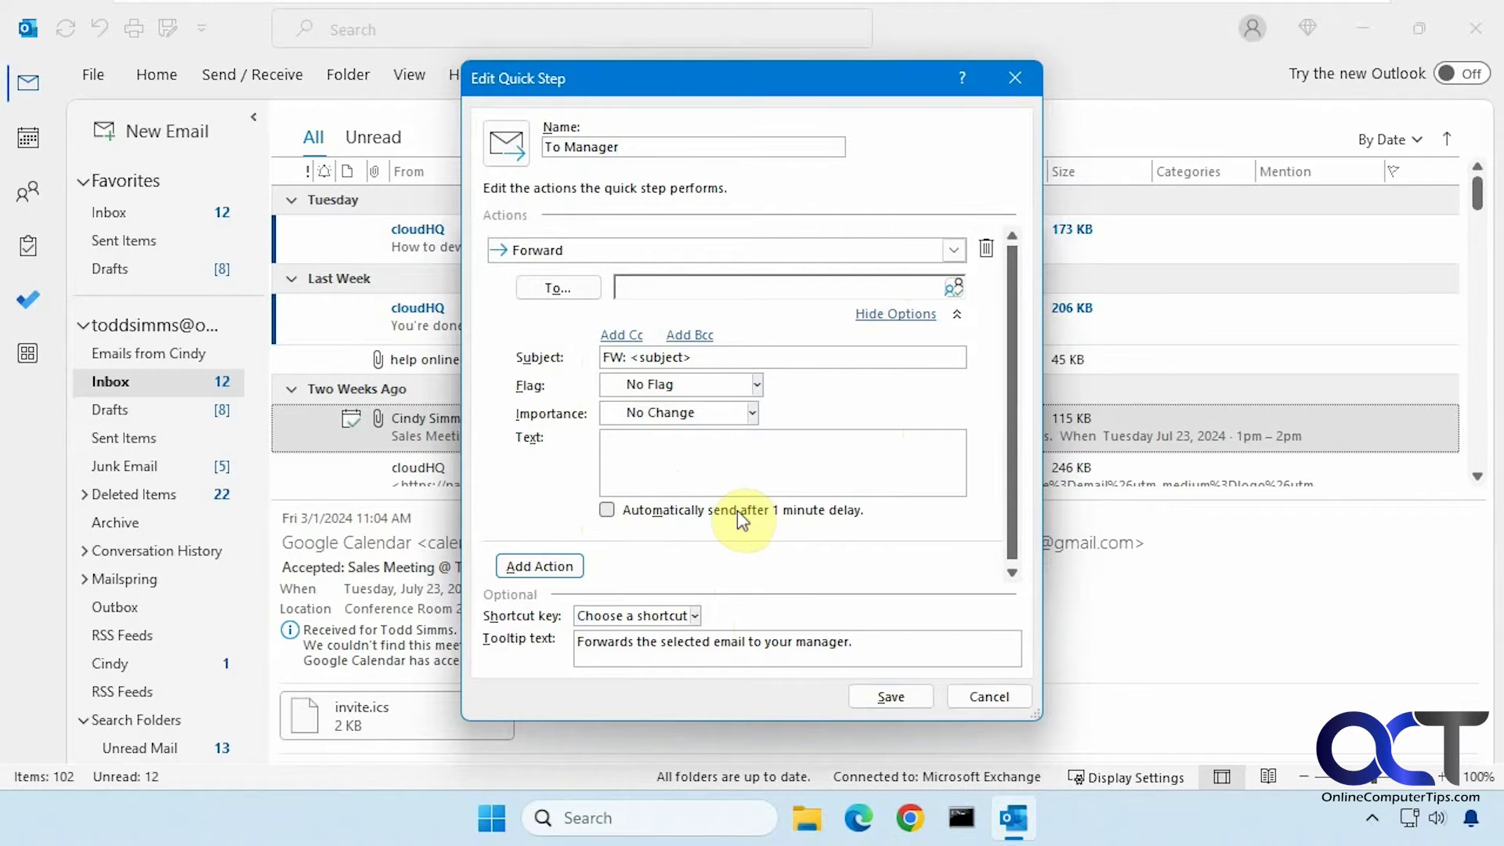
{"action": "left_click", "coordinate": [540, 566]}
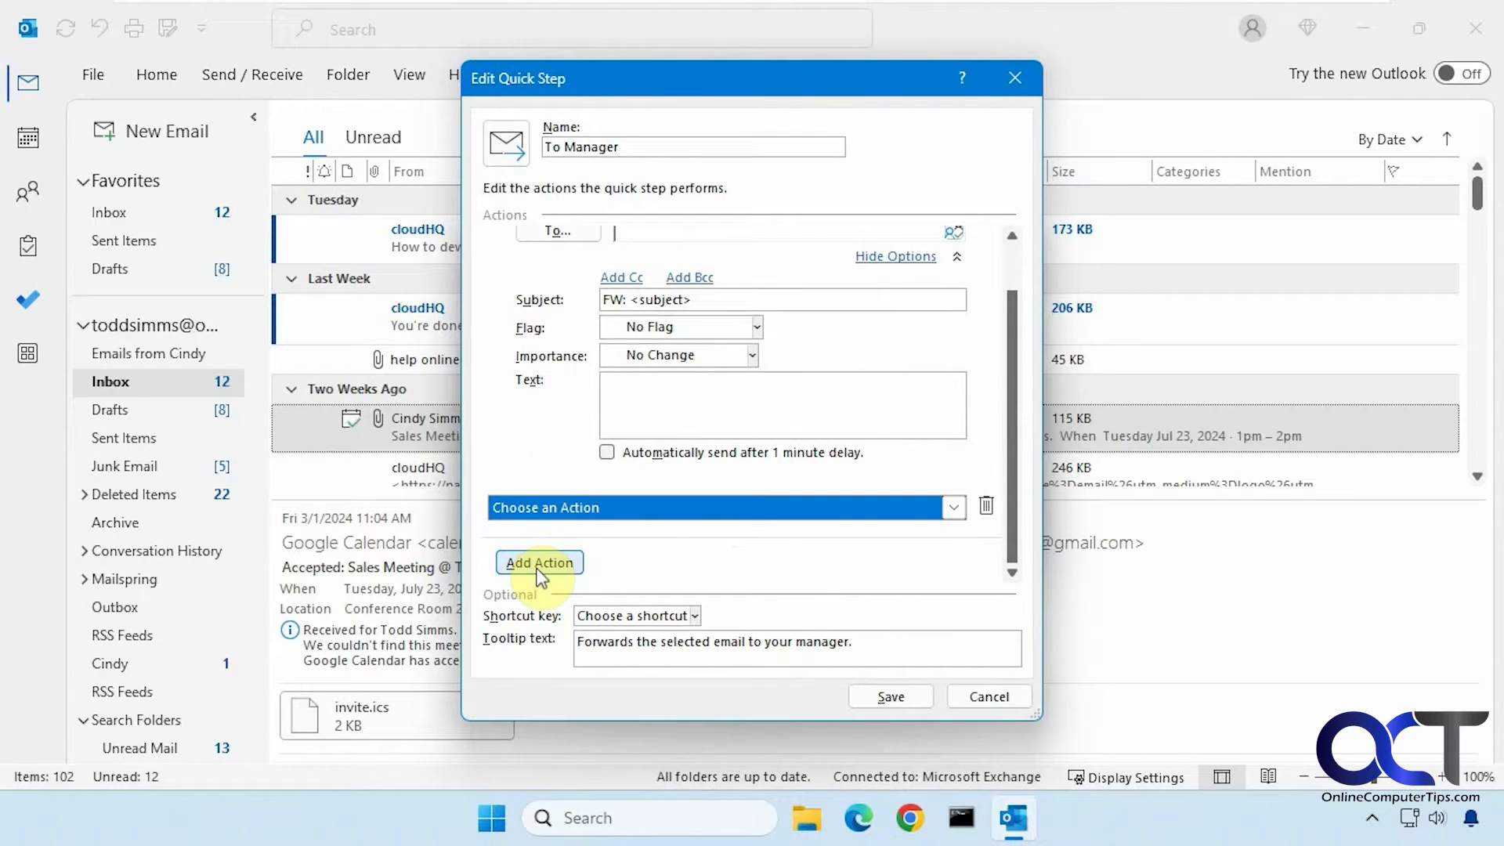
{"action": "left_click", "coordinate": [948, 508]}
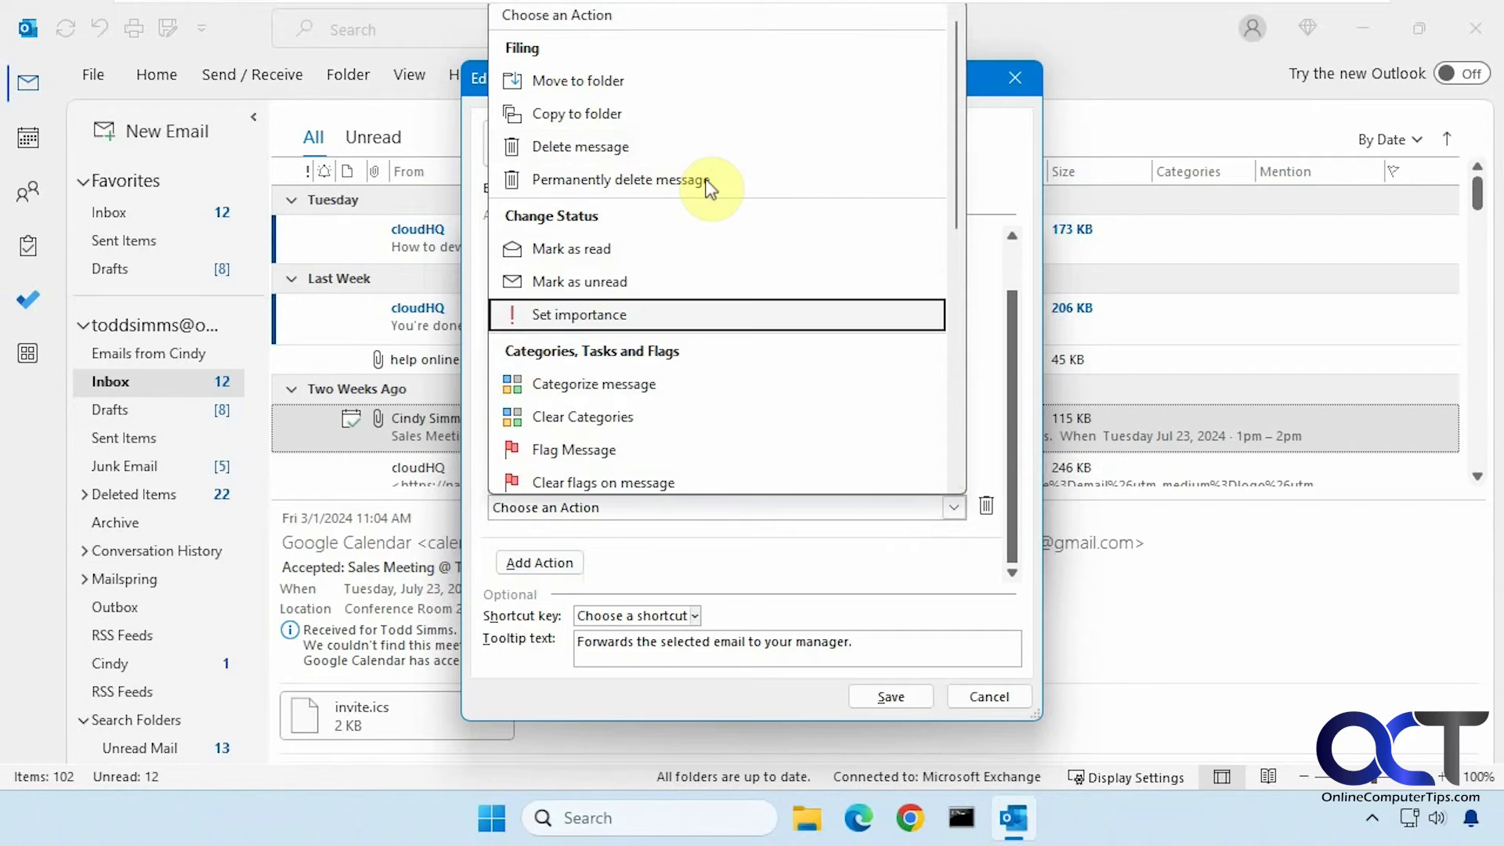
{"action": "left_click", "coordinate": [863, 620]}
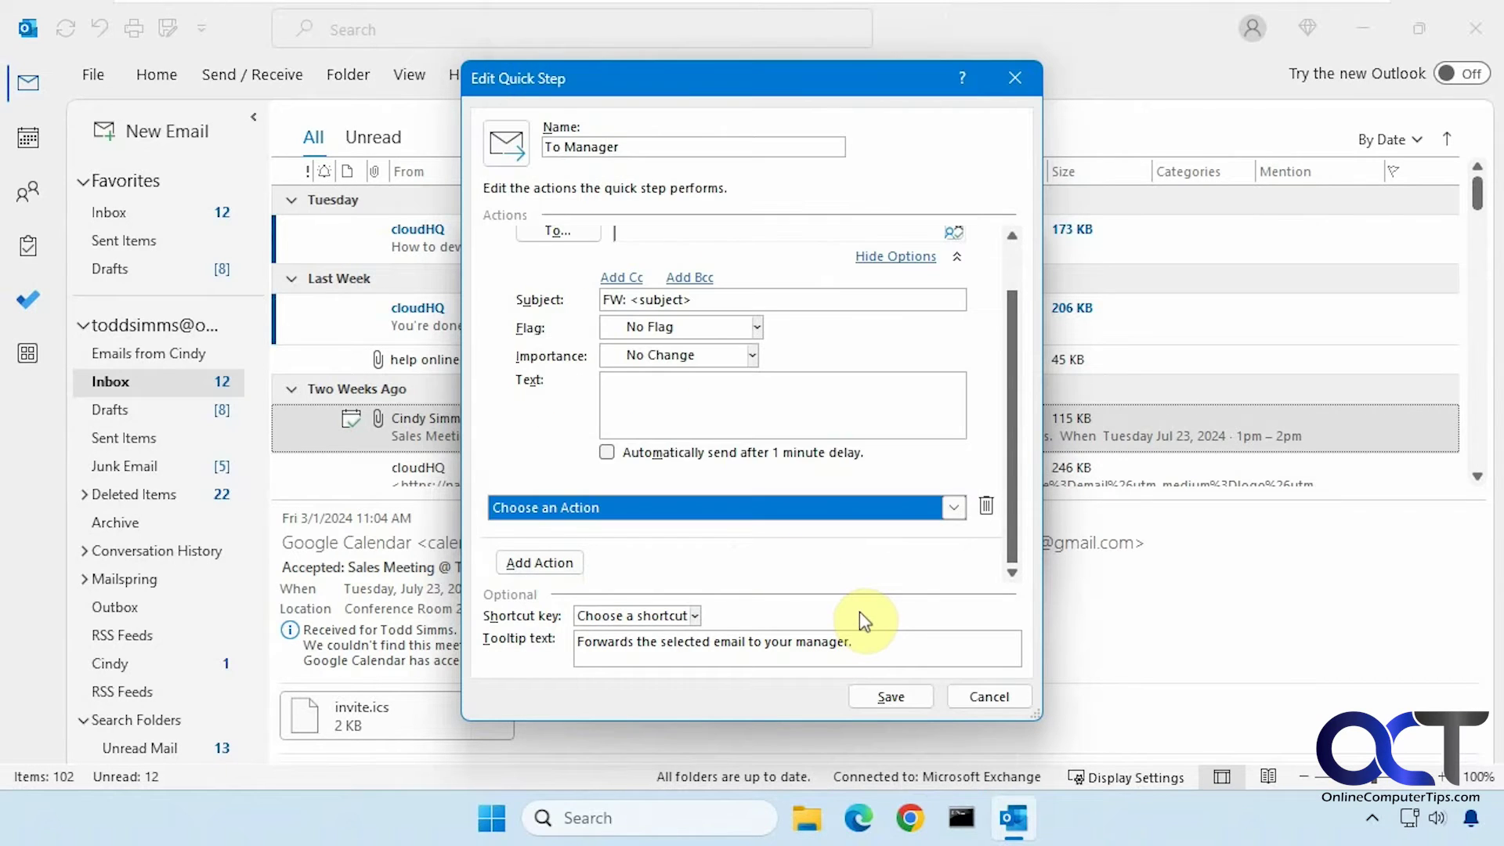
{"action": "left_click", "coordinate": [986, 694]}
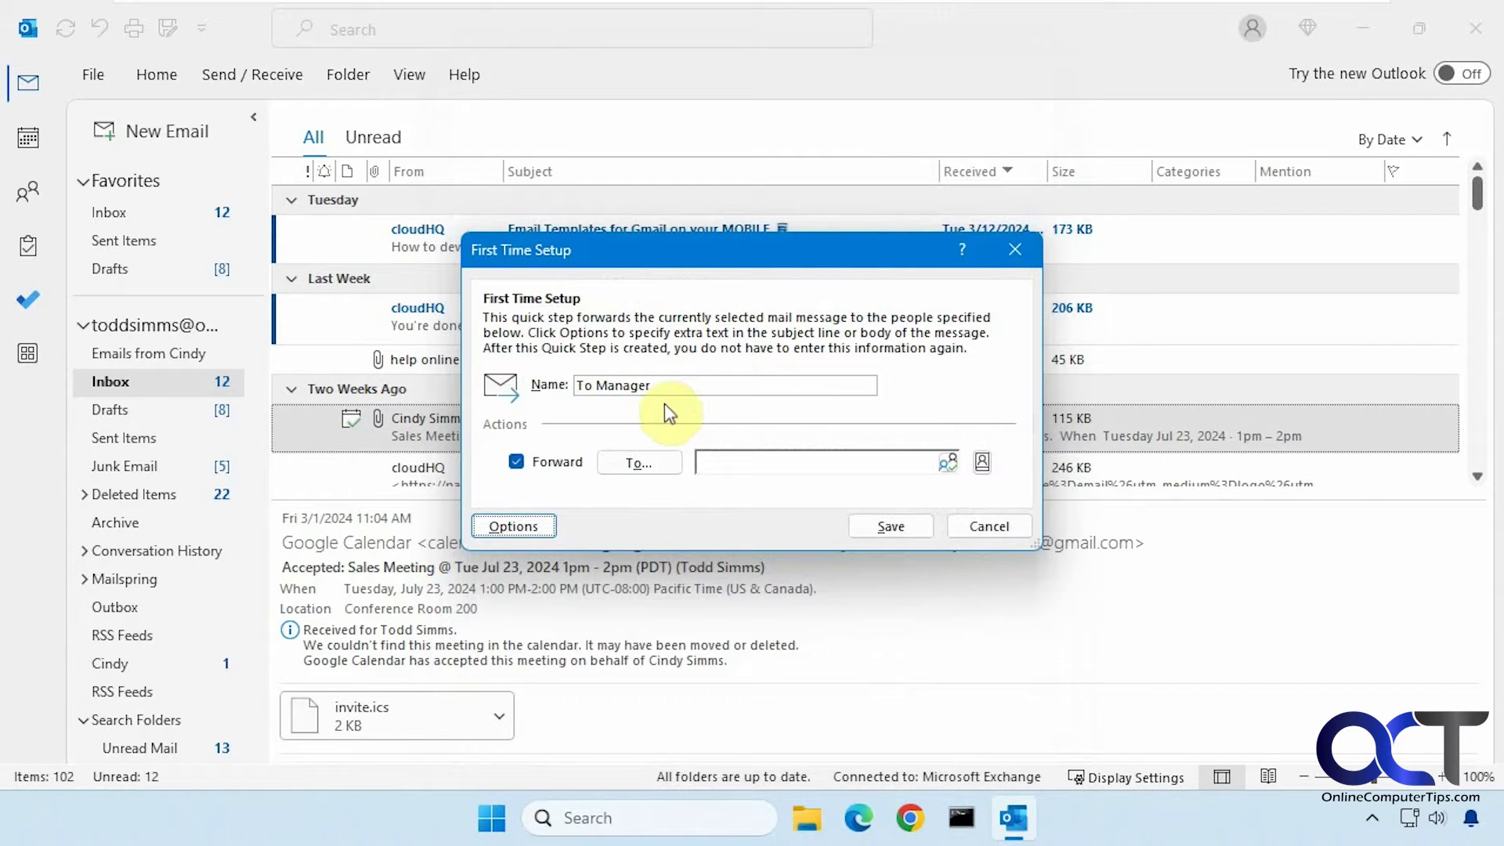
{"action": "left_click", "coordinate": [990, 527]}
{"action": "right_click", "coordinate": [777, 435]}
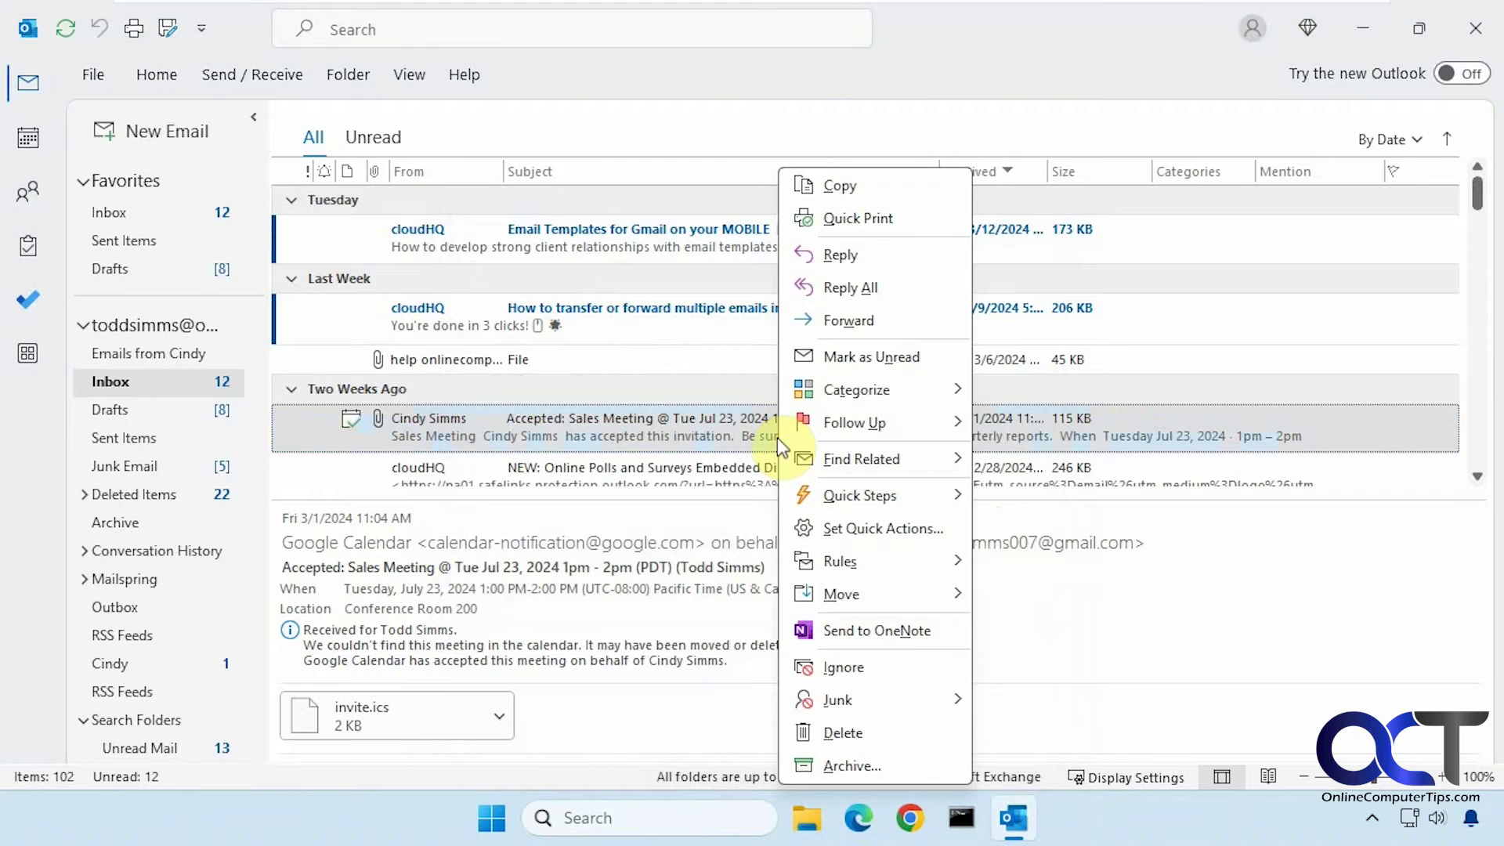
{"action": "mouse_move", "coordinate": [827, 502]}
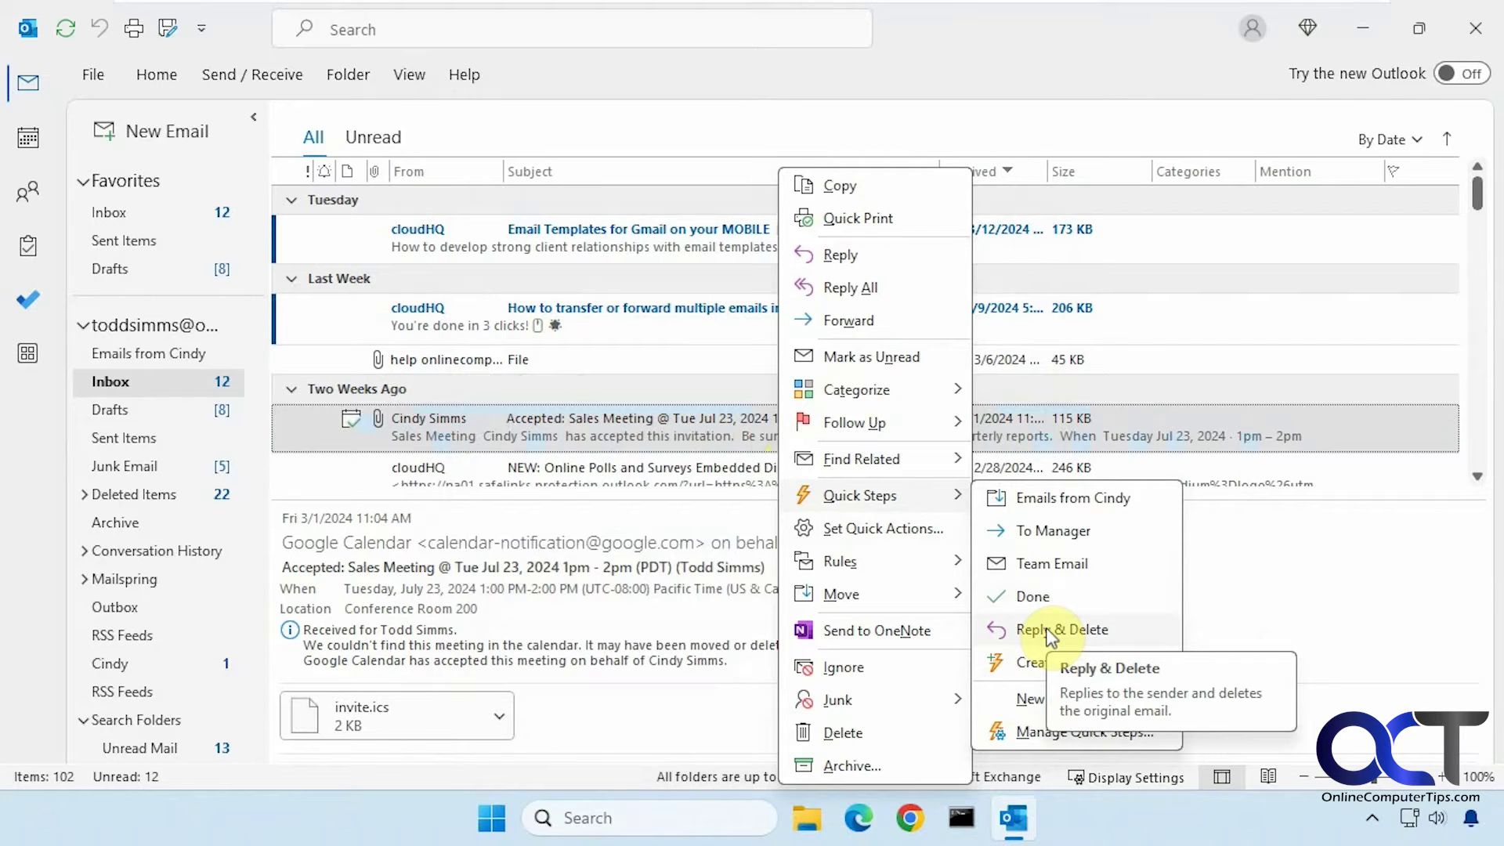
{"action": "left_click", "coordinate": [628, 325]}
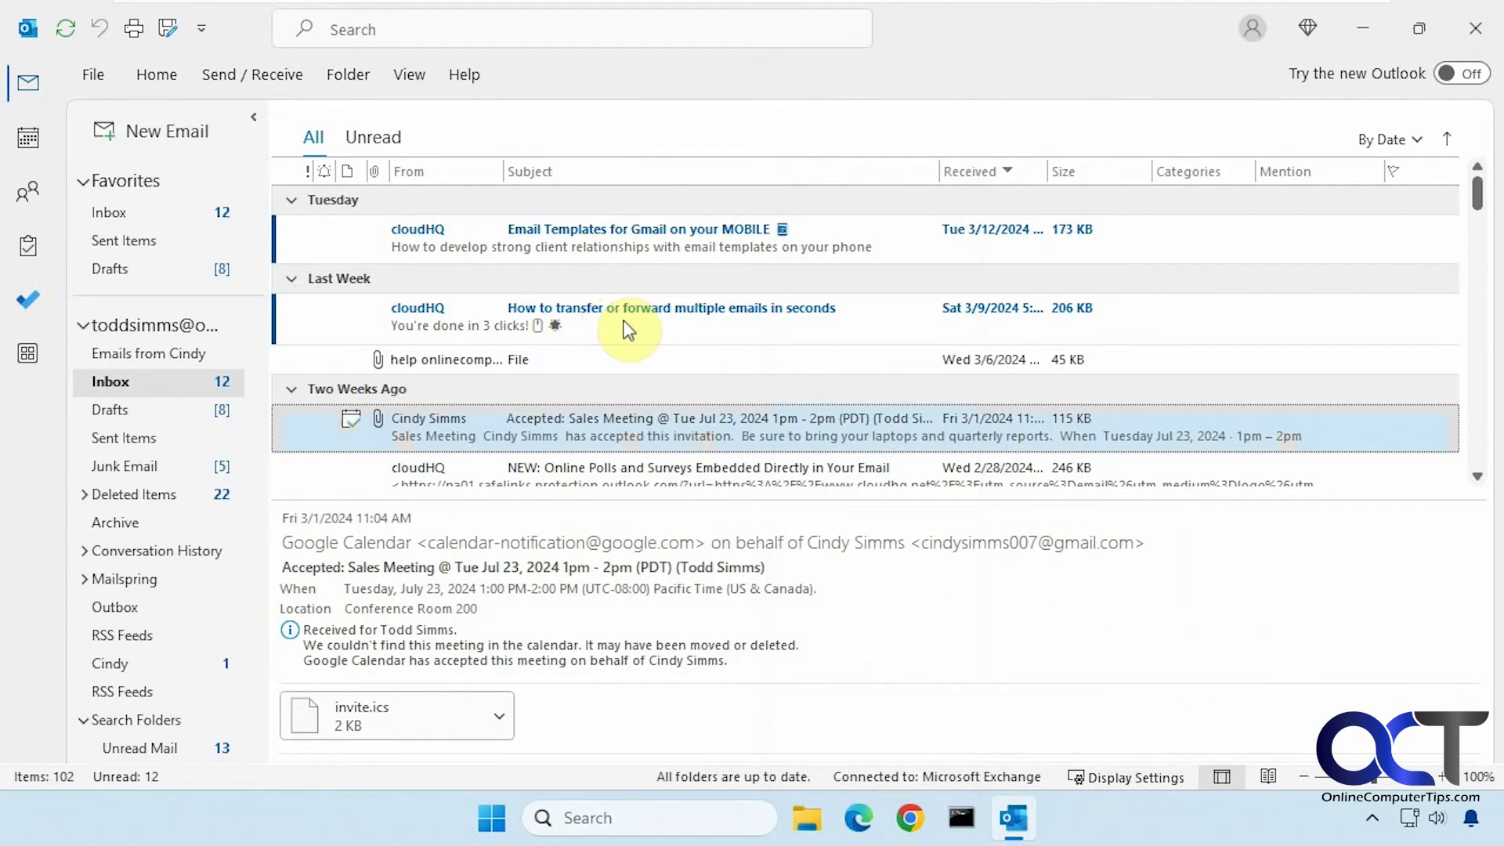
Step: Run Reply & Delete on the 'How to transfer or forward multiple emails' message and discard the reply draft
{"action": "right_click", "coordinate": [627, 329]}
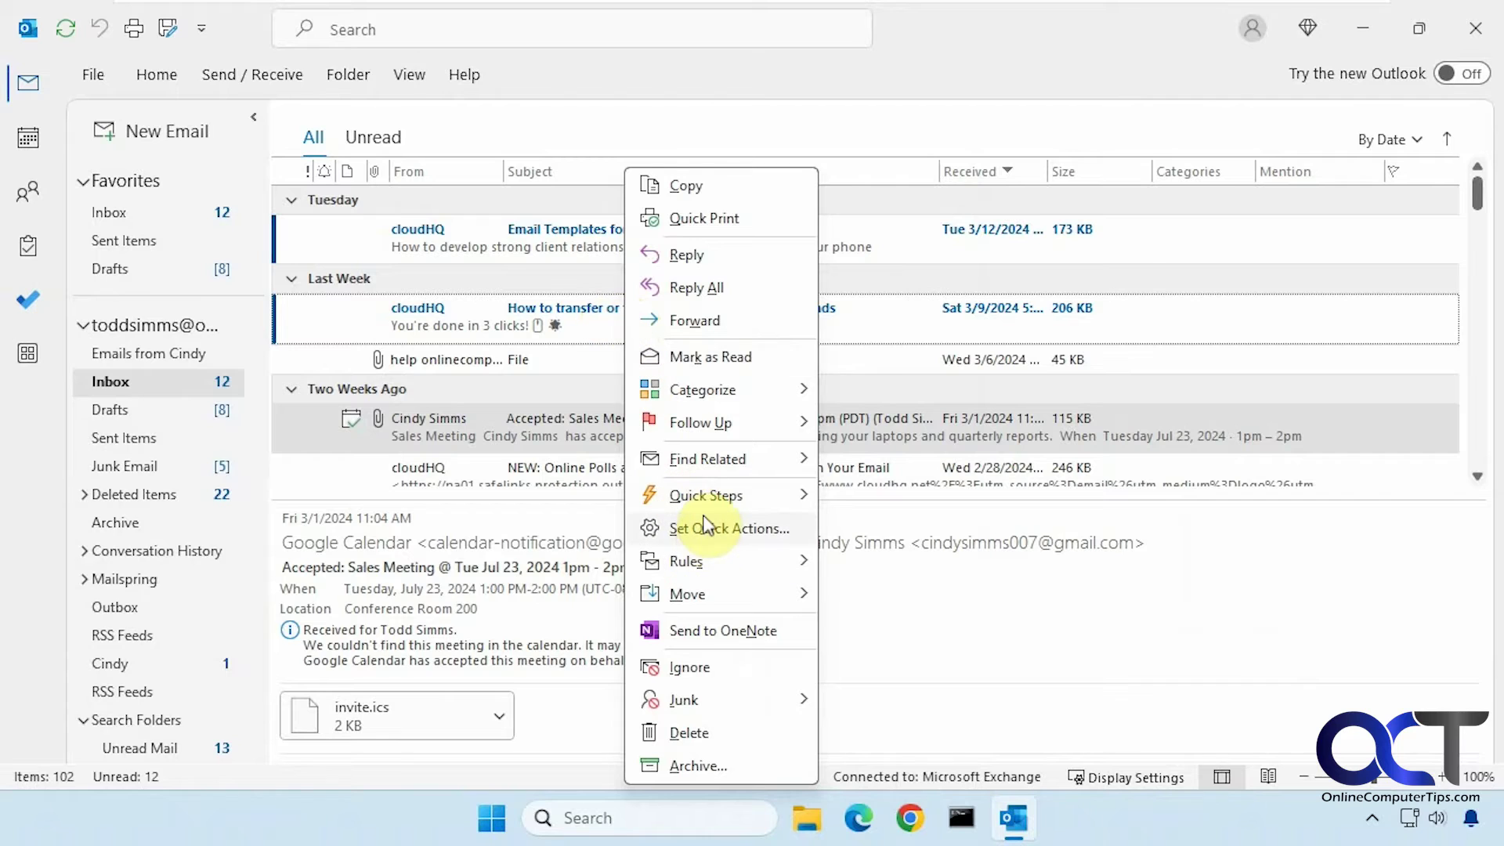
{"action": "mouse_move", "coordinate": [716, 503]}
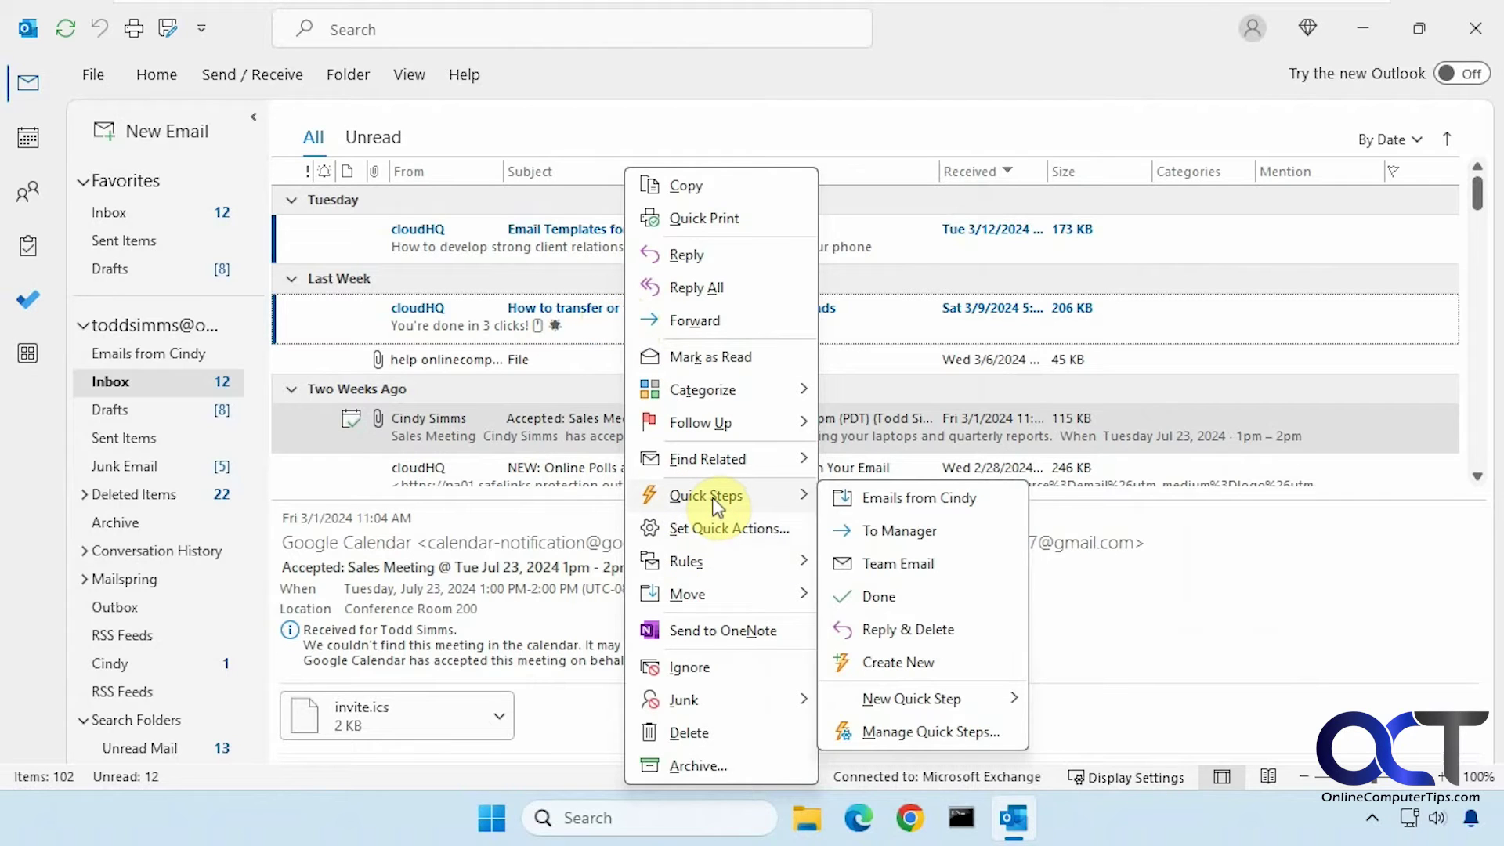
{"action": "left_click", "coordinate": [886, 627]}
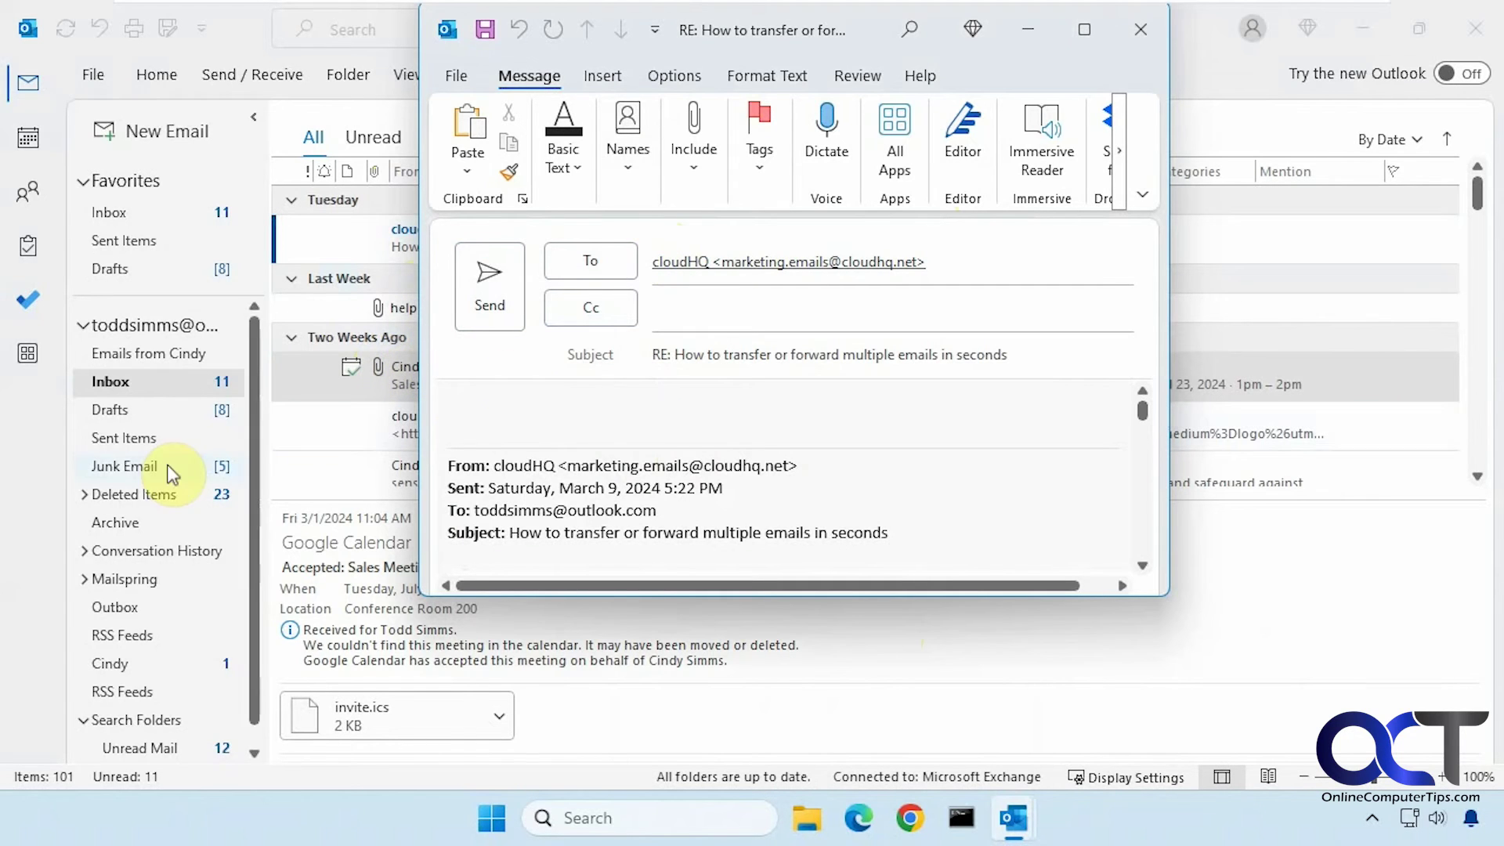
{"action": "left_click", "coordinate": [1139, 41]}
{"action": "left_click", "coordinate": [762, 472]}
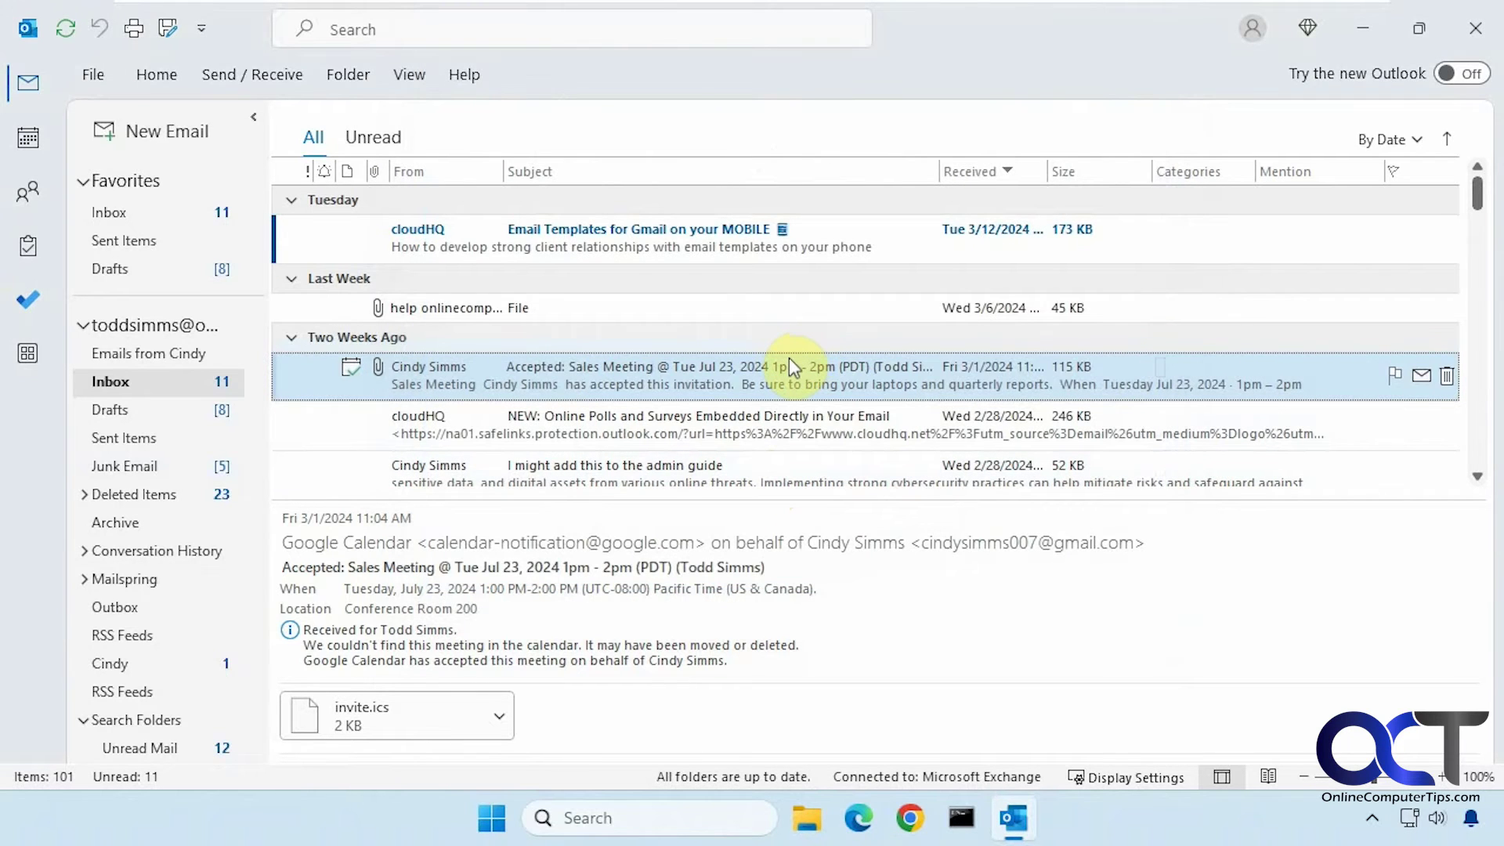
Step: Start a new custom quick step from the cloudHQ email with Copy to folder as its first action
{"action": "right_click", "coordinate": [727, 242]}
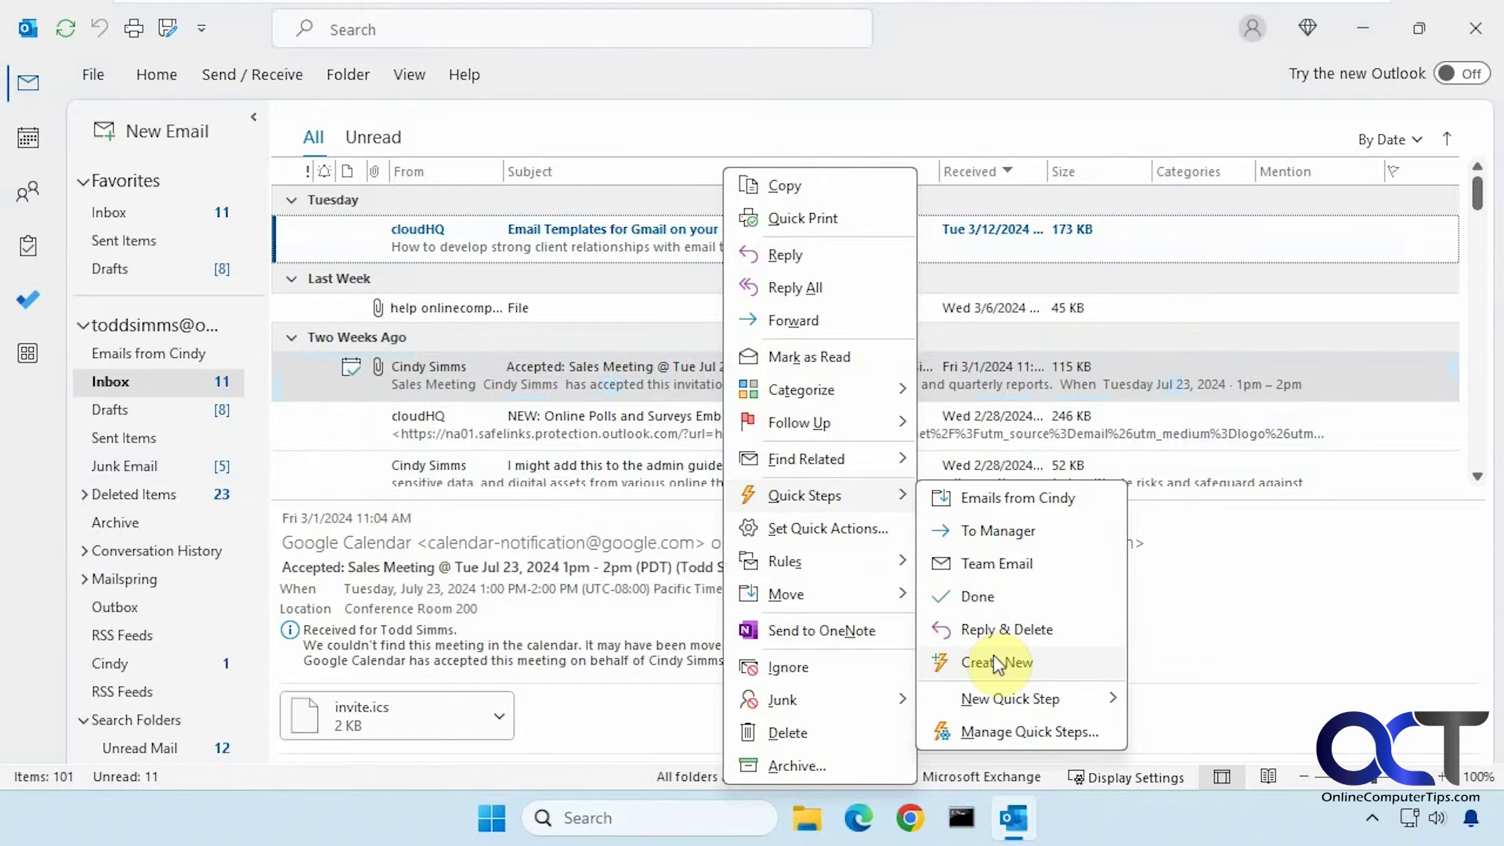
{"action": "left_click", "coordinate": [970, 661]}
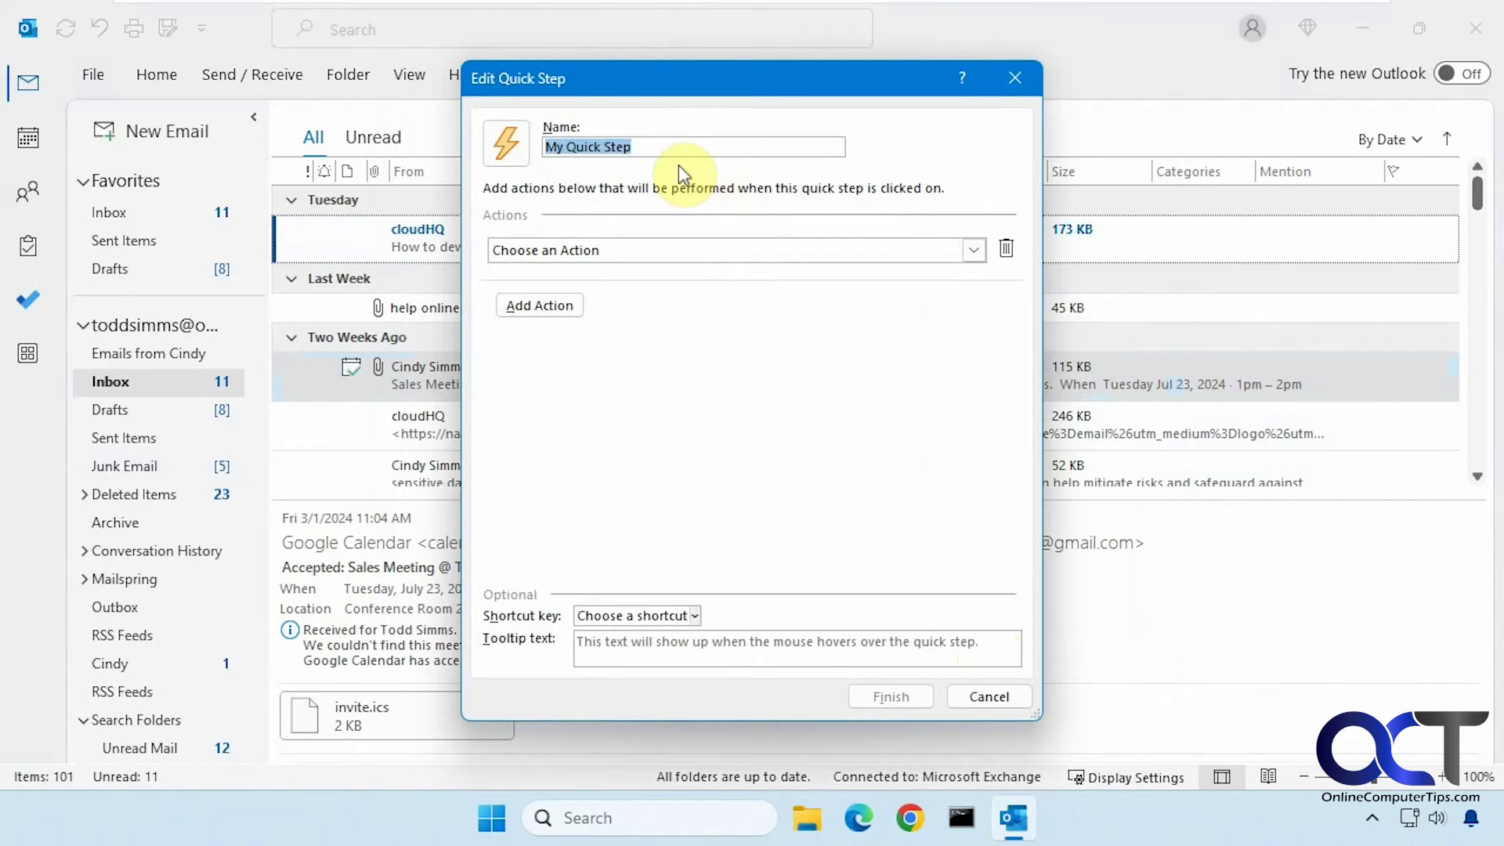
{"action": "left_click", "coordinate": [973, 250]}
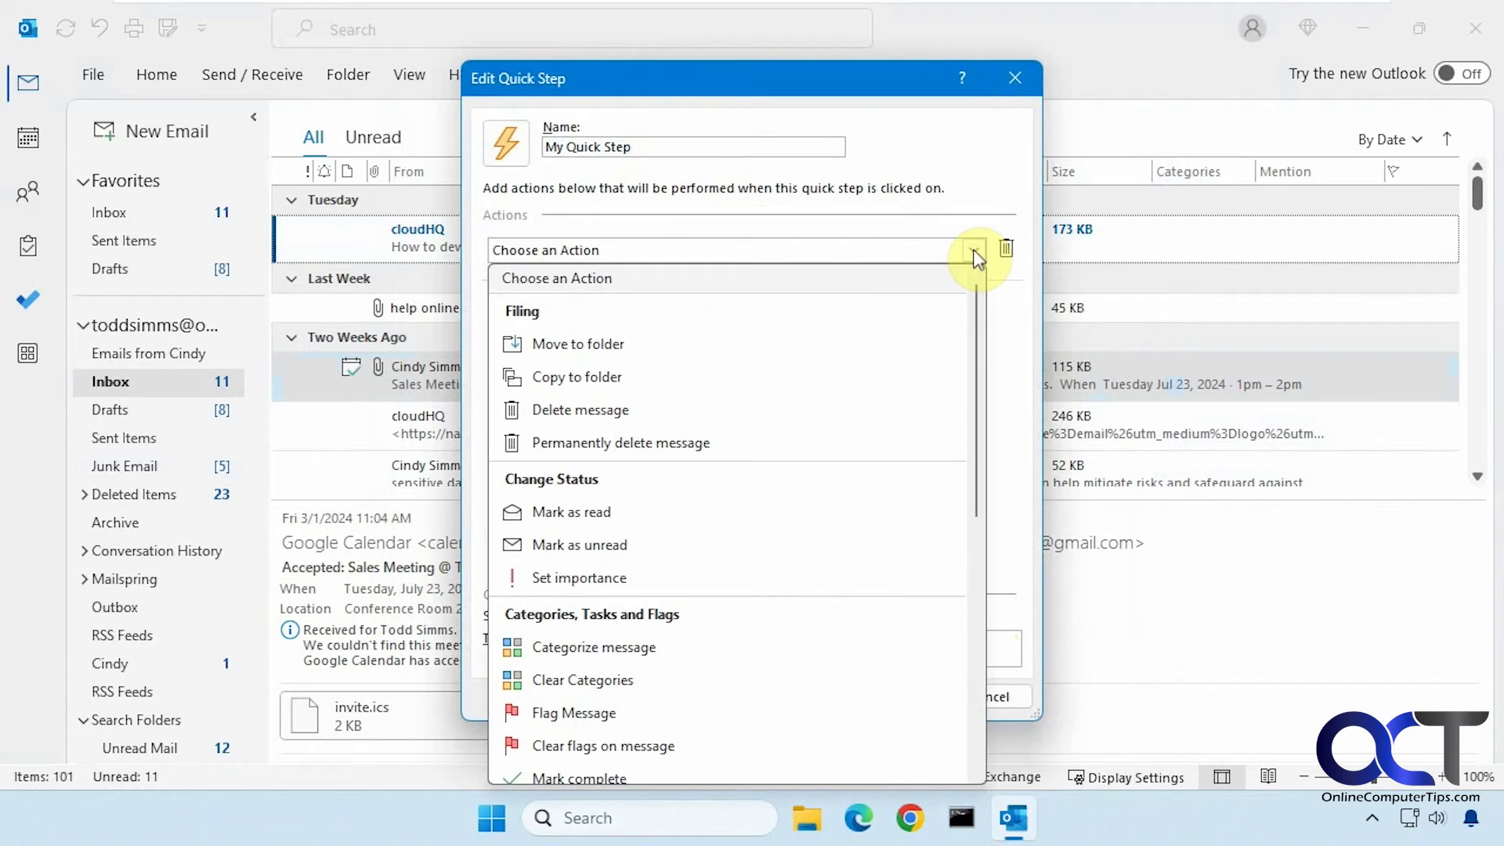
{"action": "mouse_move", "coordinate": [977, 354]}
{"action": "left_mouse_down"}
{"action": "mouse_move", "coordinate": [963, 621]}
{"action": "mouse_move", "coordinate": [994, 530]}
{"action": "mouse_move", "coordinate": [997, 336]}
{"action": "left_mouse_up"}
{"action": "left_click", "coordinate": [1006, 310]}
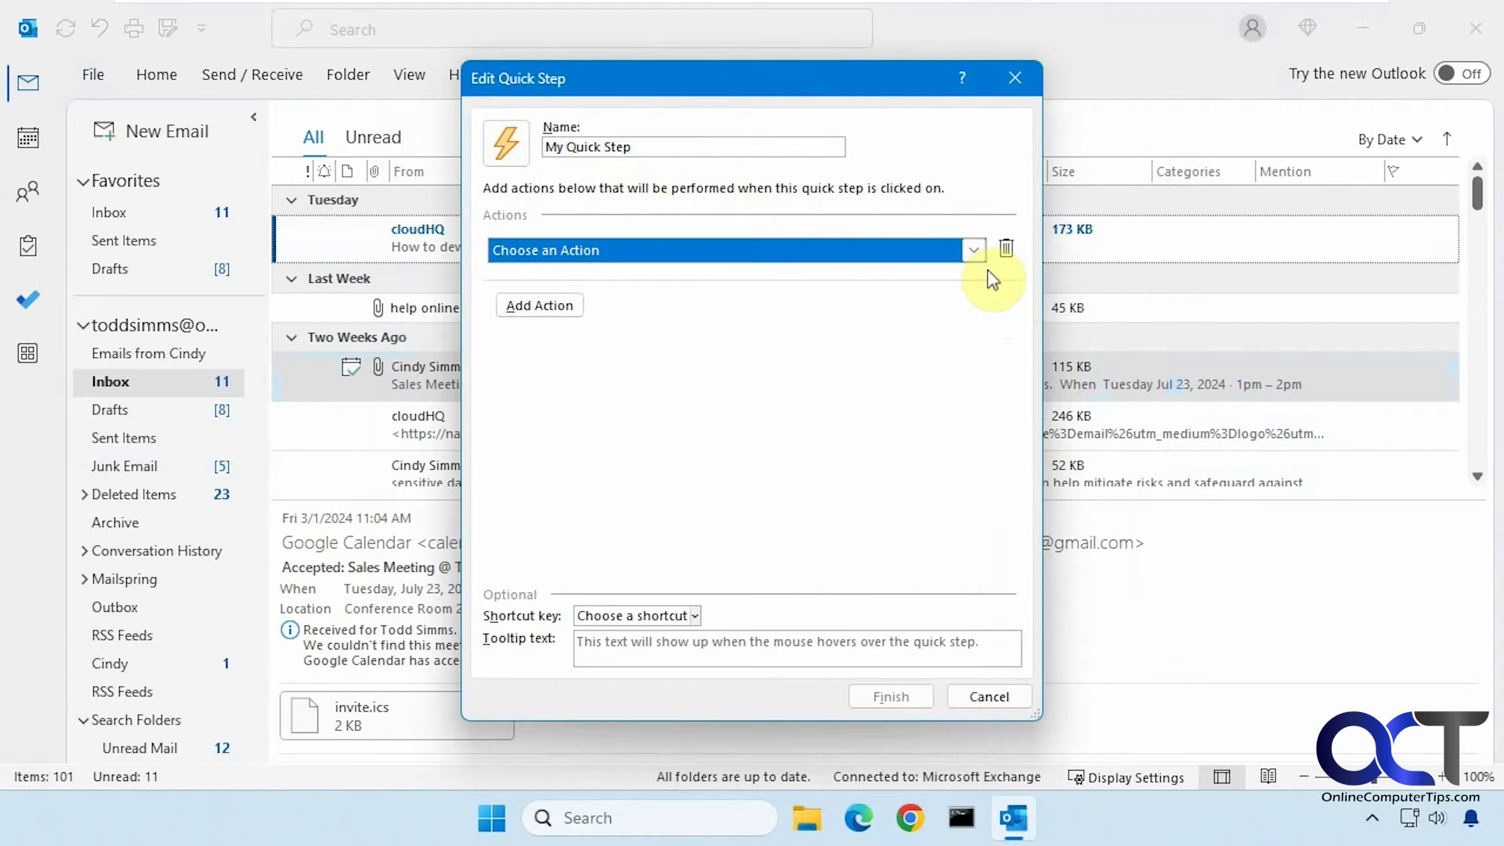
{"action": "left_click", "coordinate": [974, 250]}
{"action": "left_click", "coordinate": [812, 374]}
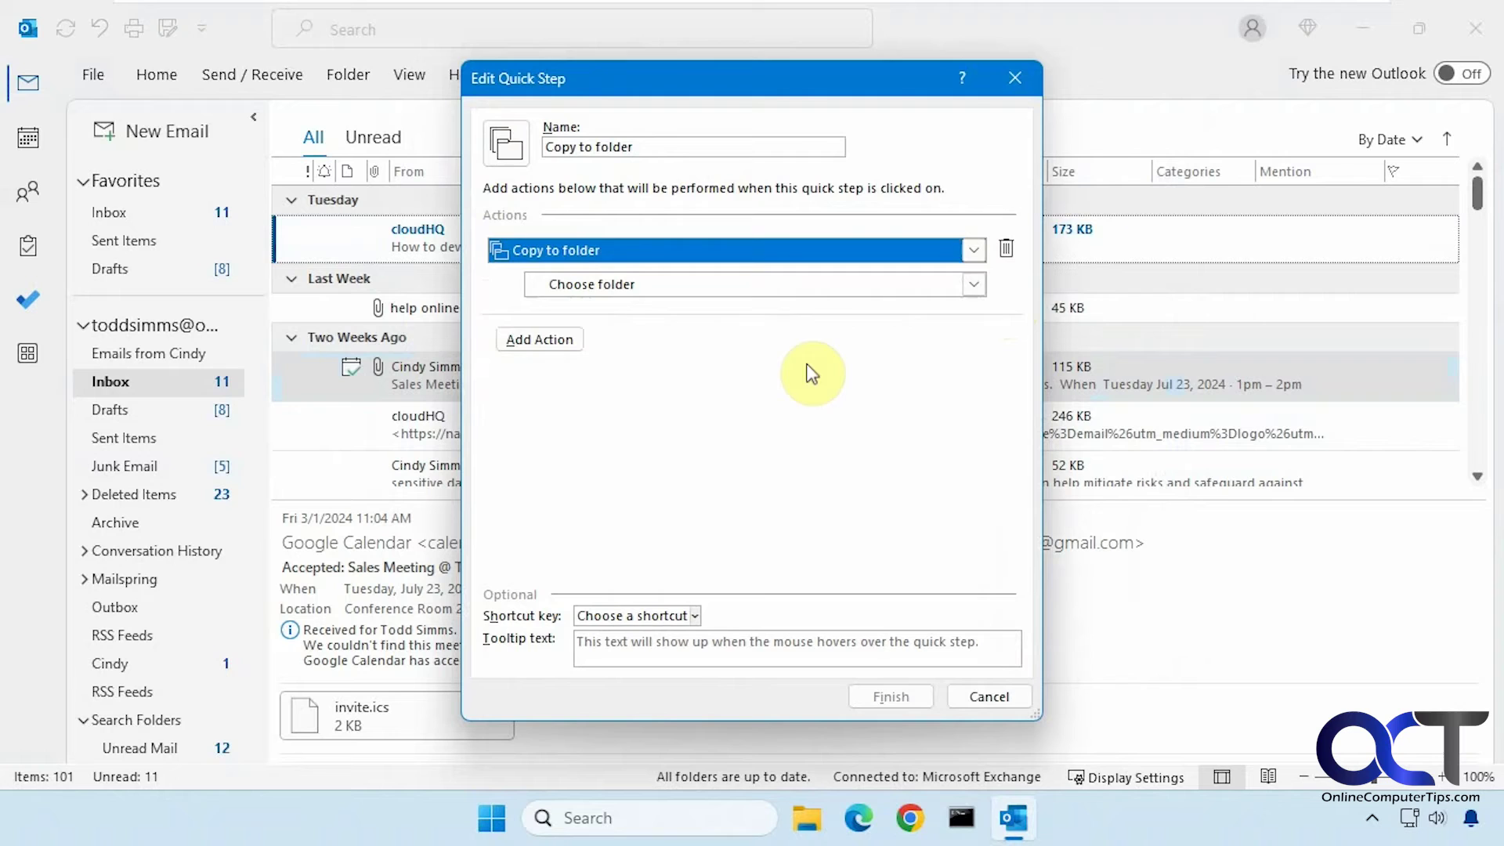
Step: Add Mark as unread as a second action, then cancel the quick step without saving
{"action": "left_click", "coordinate": [548, 337]}
{"action": "left_click", "coordinate": [764, 341]}
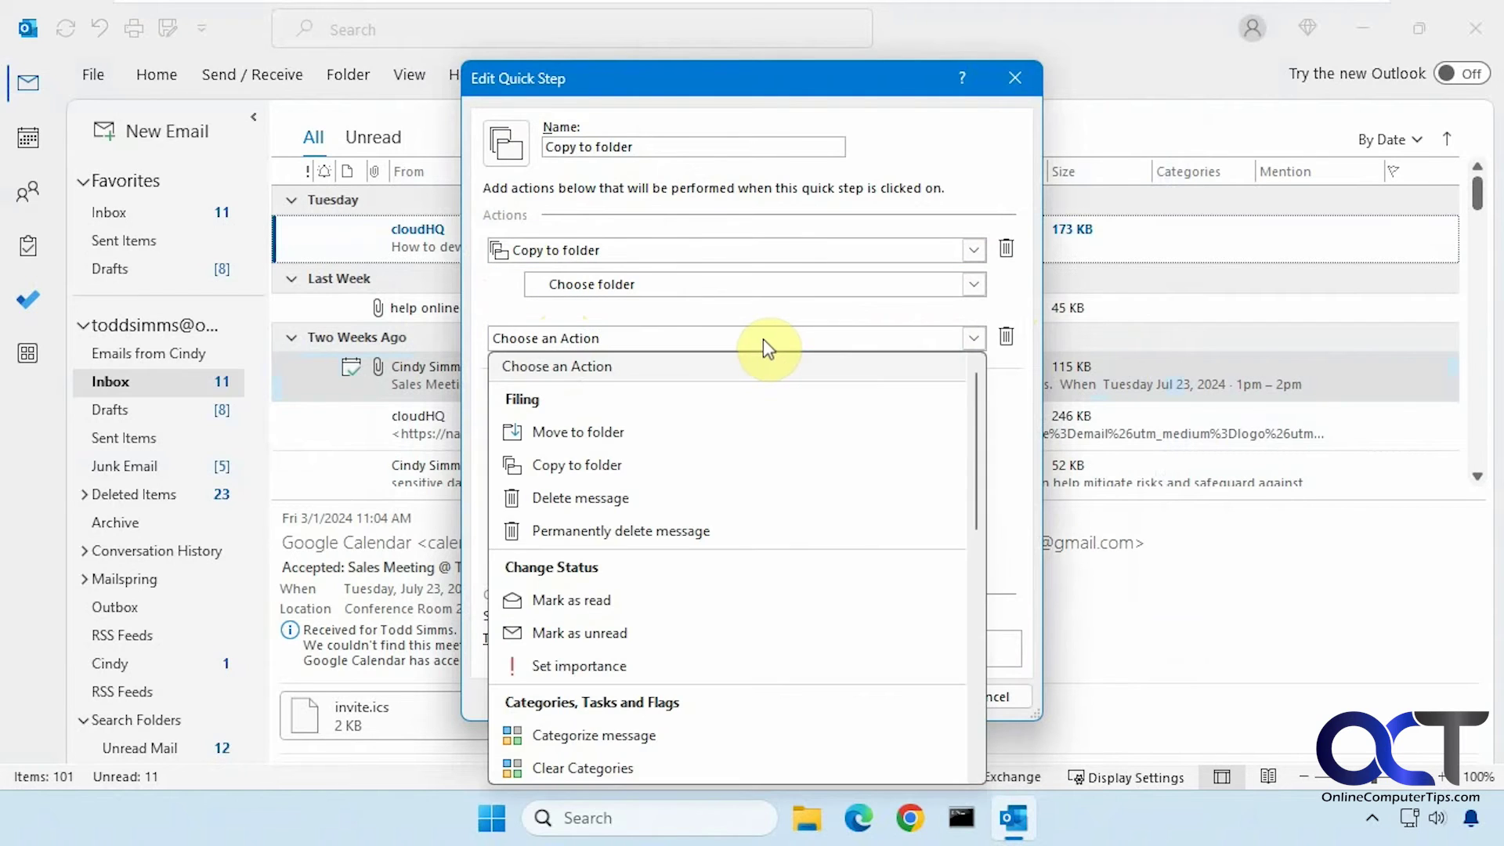
{"action": "left_click", "coordinate": [683, 627]}
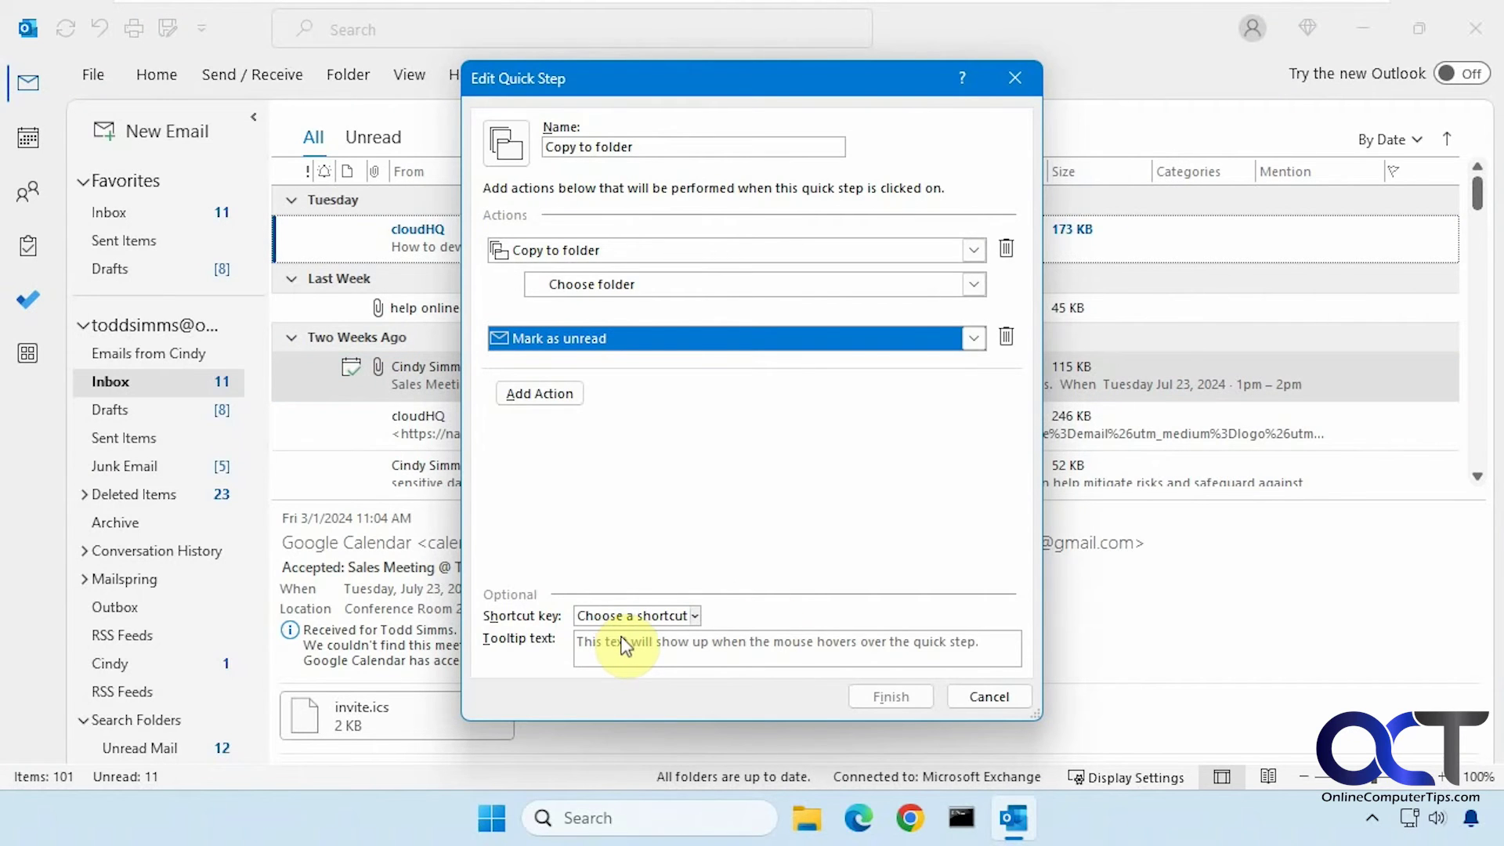
{"action": "left_click", "coordinate": [976, 689]}
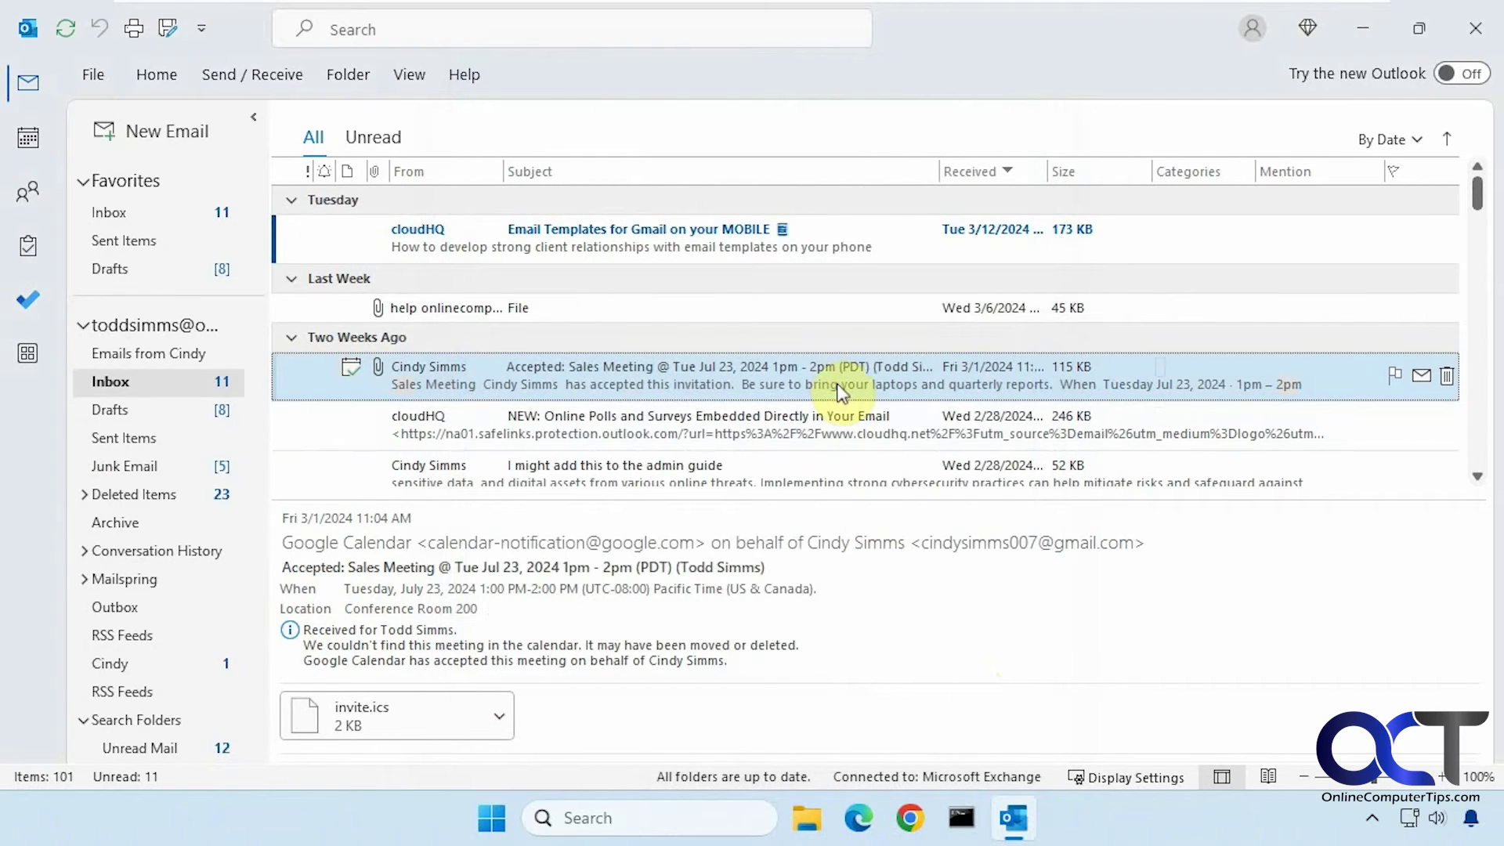
Step: Open and abandon a blank custom quick step, then show the meeting acceptance email's Quick Steps list
{"action": "right_click", "coordinate": [835, 379]}
{"action": "mouse_move", "coordinate": [918, 498]}
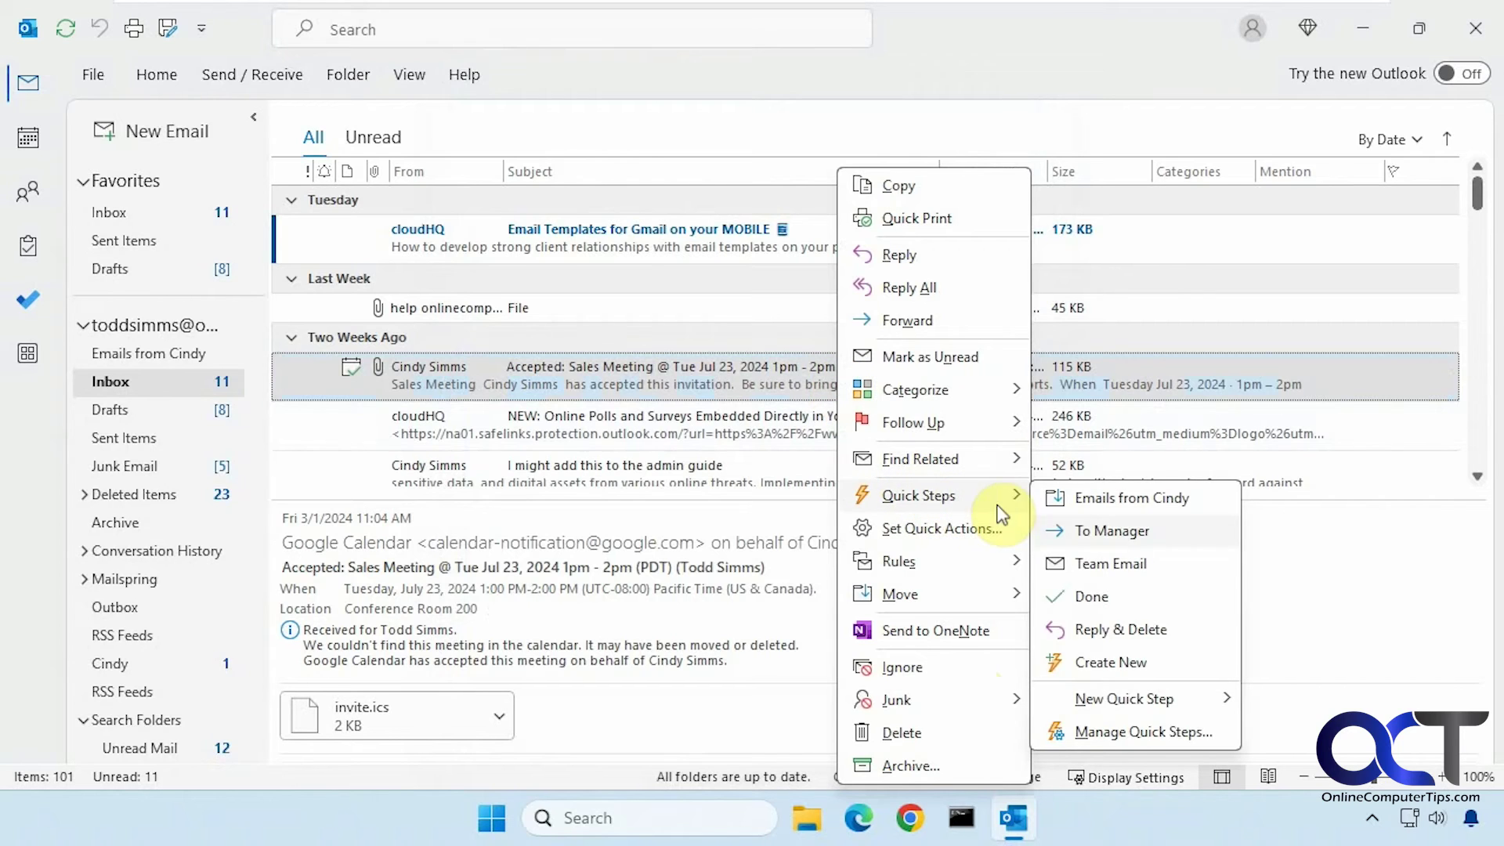
{"action": "mouse_move", "coordinate": [1103, 688]}
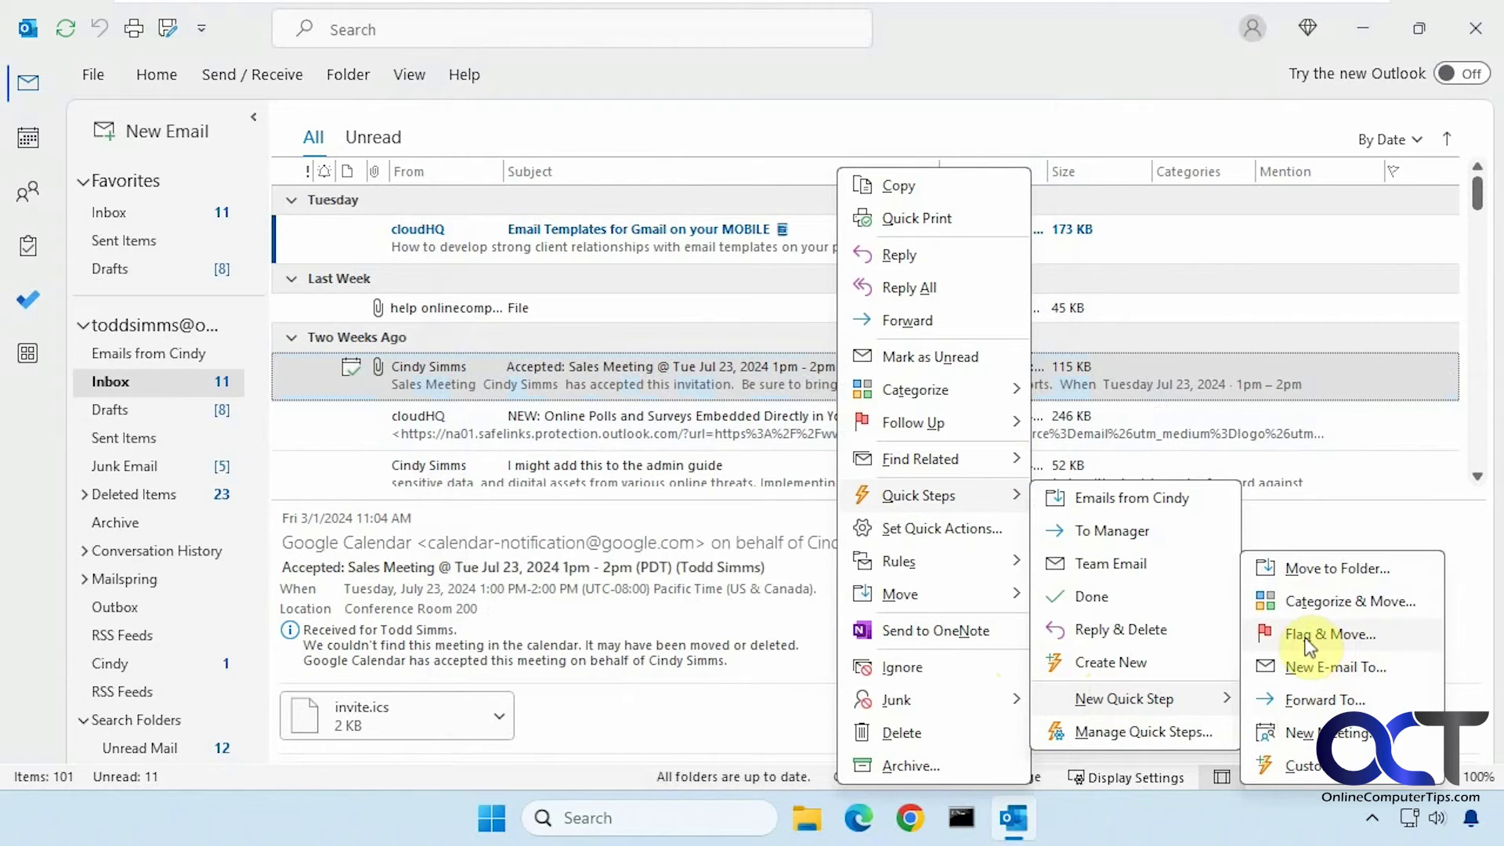
{"action": "left_click", "coordinate": [1318, 766]}
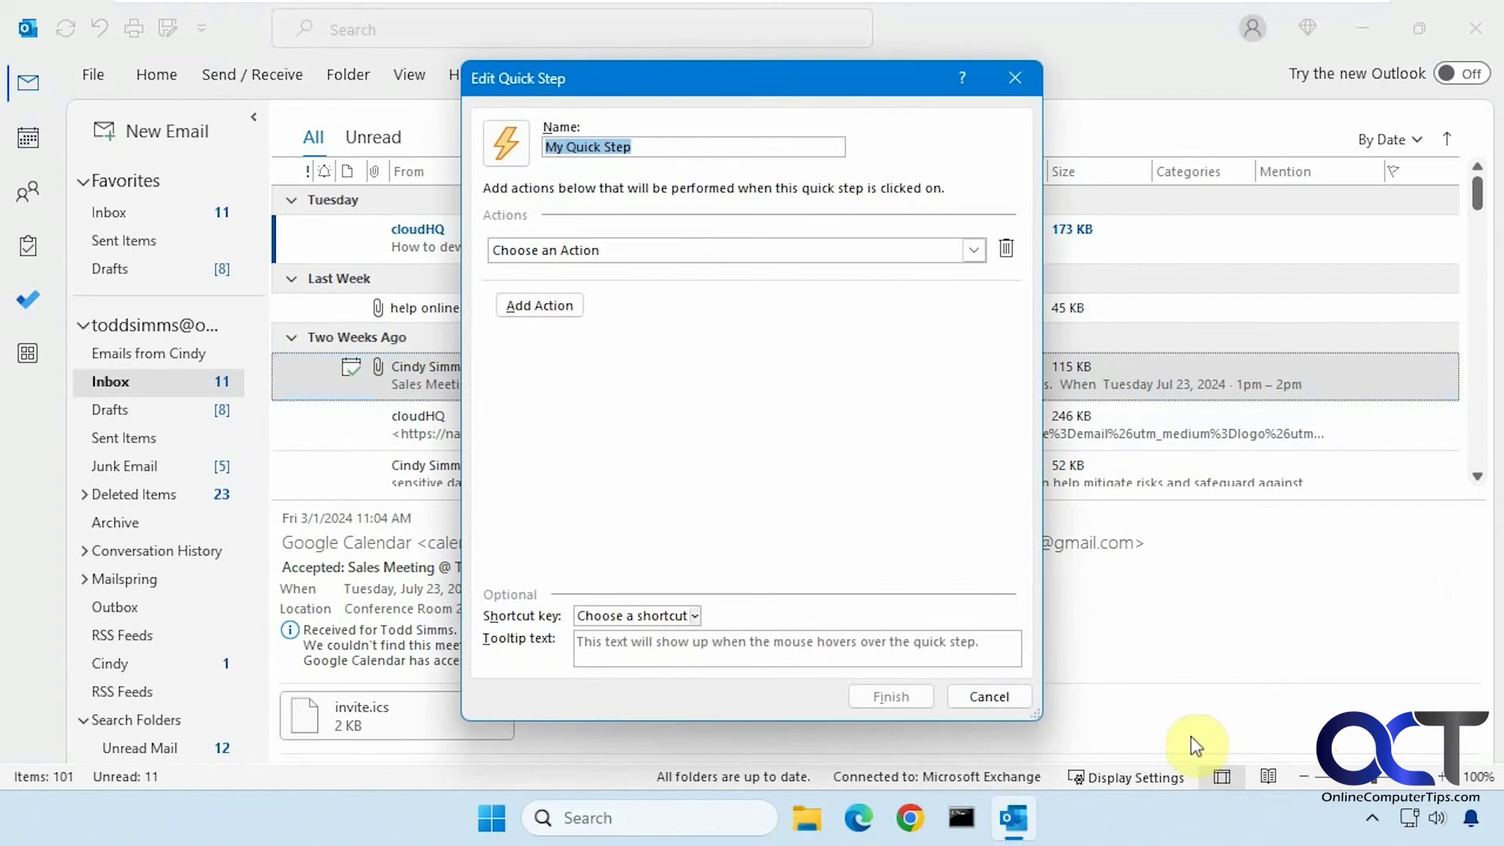
{"action": "left_click", "coordinate": [990, 698]}
{"action": "right_click", "coordinate": [1000, 373]}
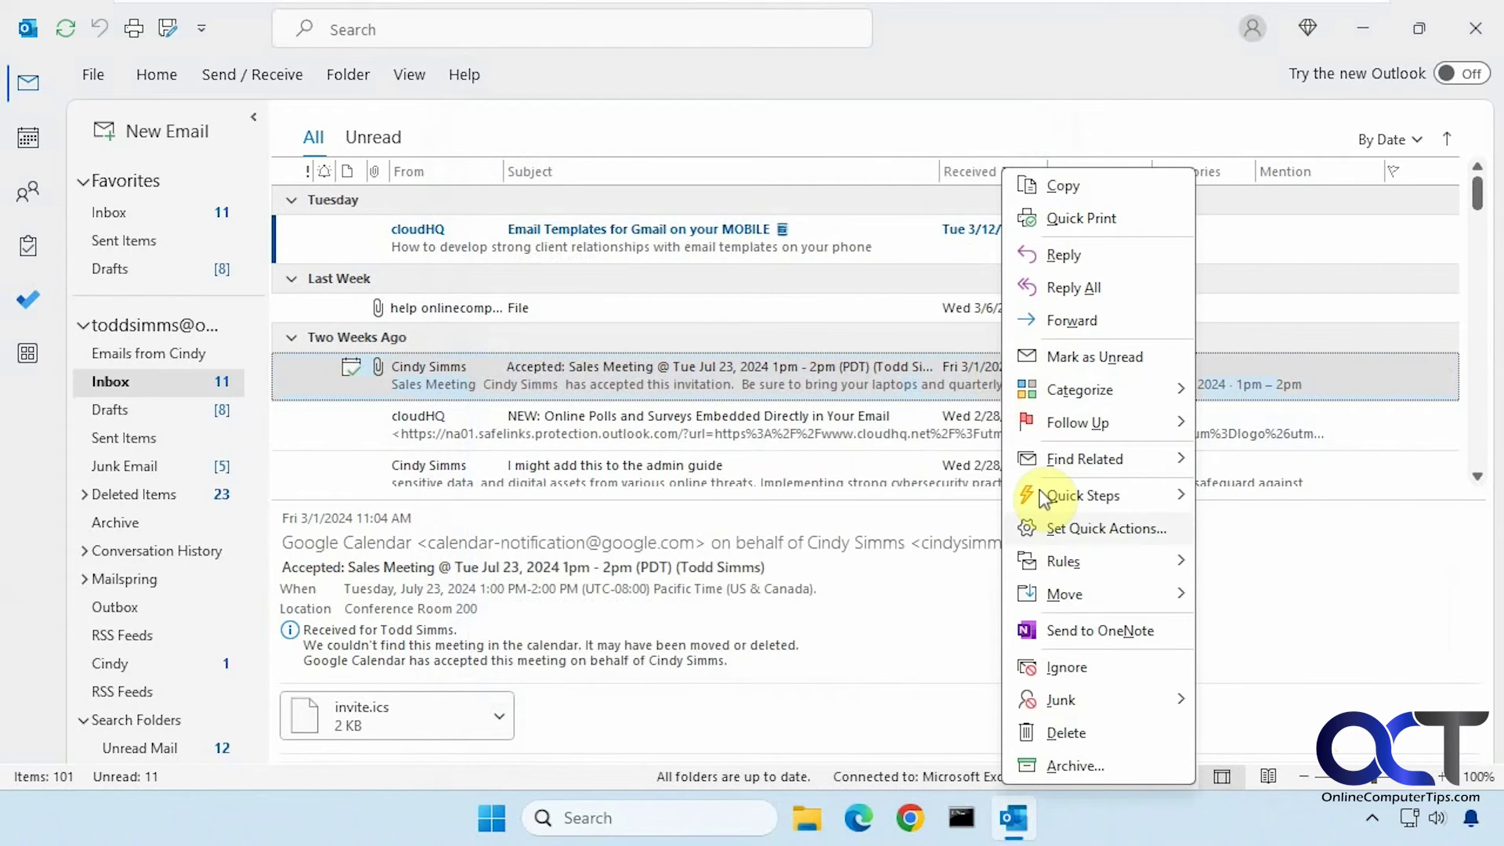
{"action": "mouse_move", "coordinate": [1069, 493]}
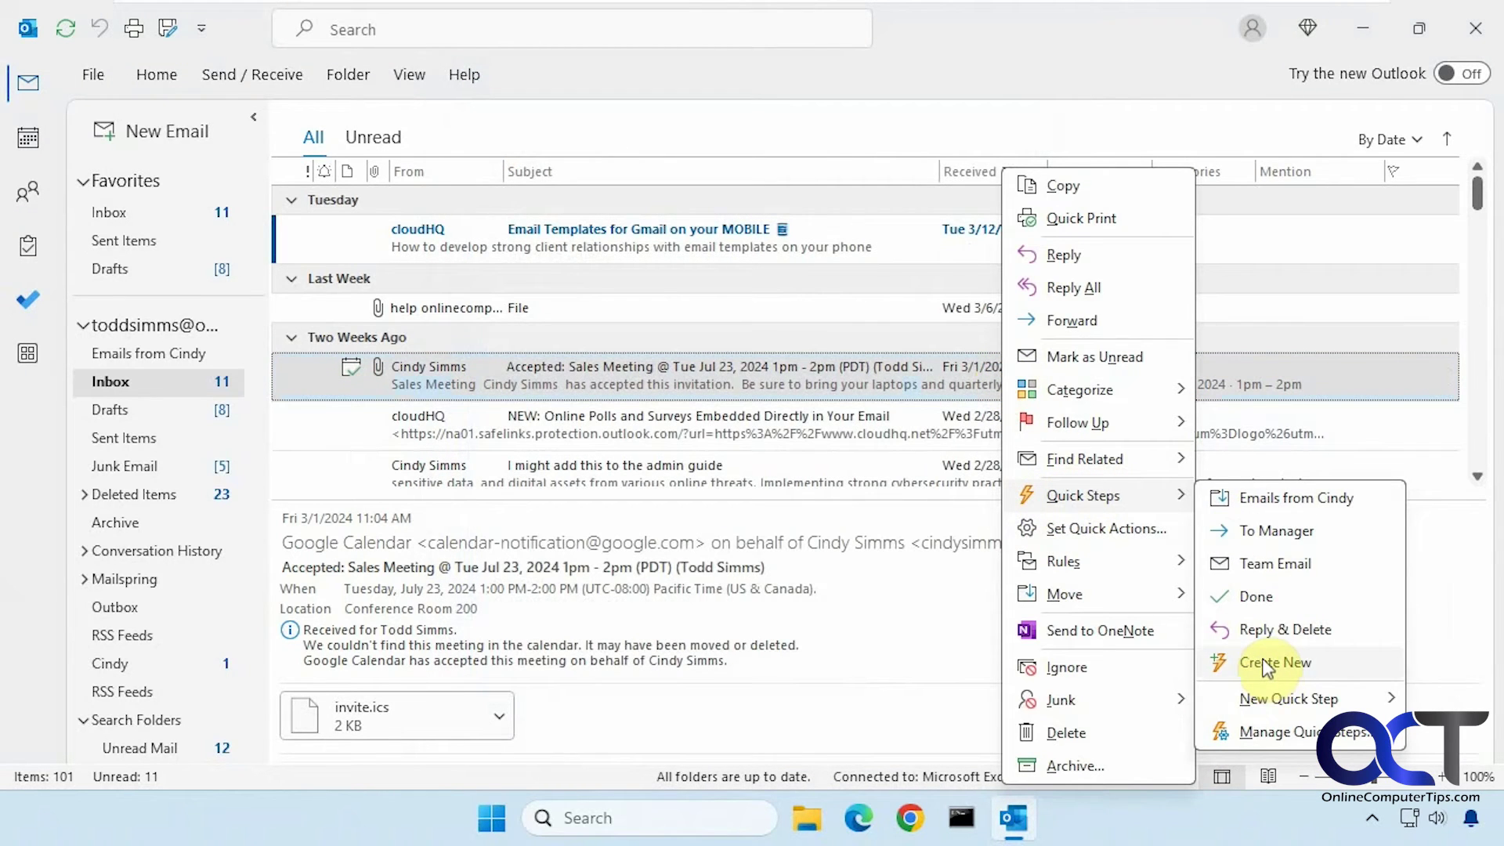
Step: Read the To Manager, Team Email, Done and Emails from Cindy descriptions in Manage Quick Steps, then cancel
{"action": "left_click", "coordinate": [1244, 732]}
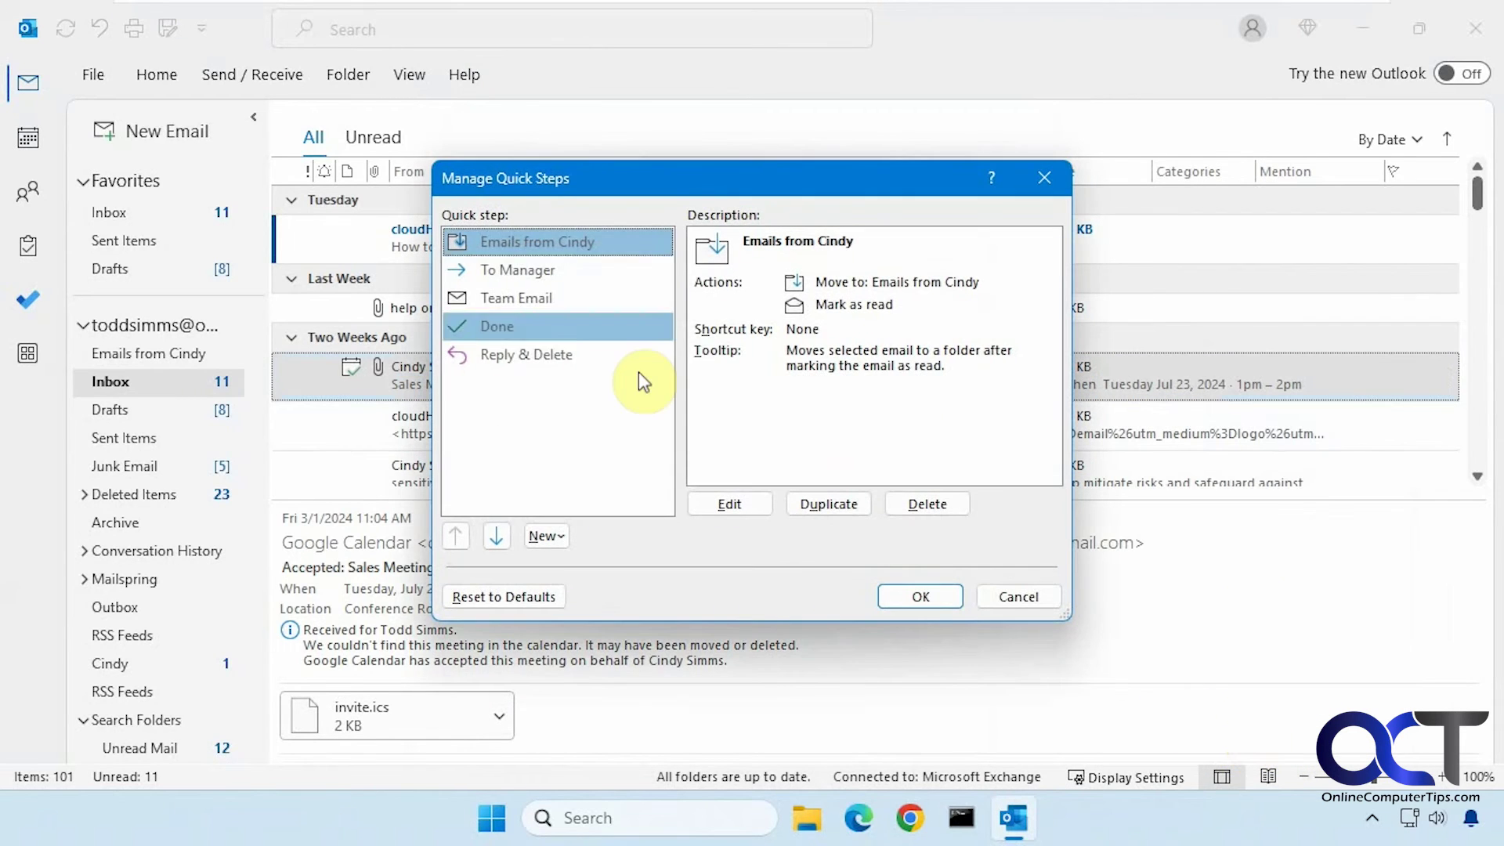
{"action": "left_click", "coordinate": [573, 275]}
{"action": "left_click", "coordinate": [547, 300]}
{"action": "left_click", "coordinate": [526, 324]}
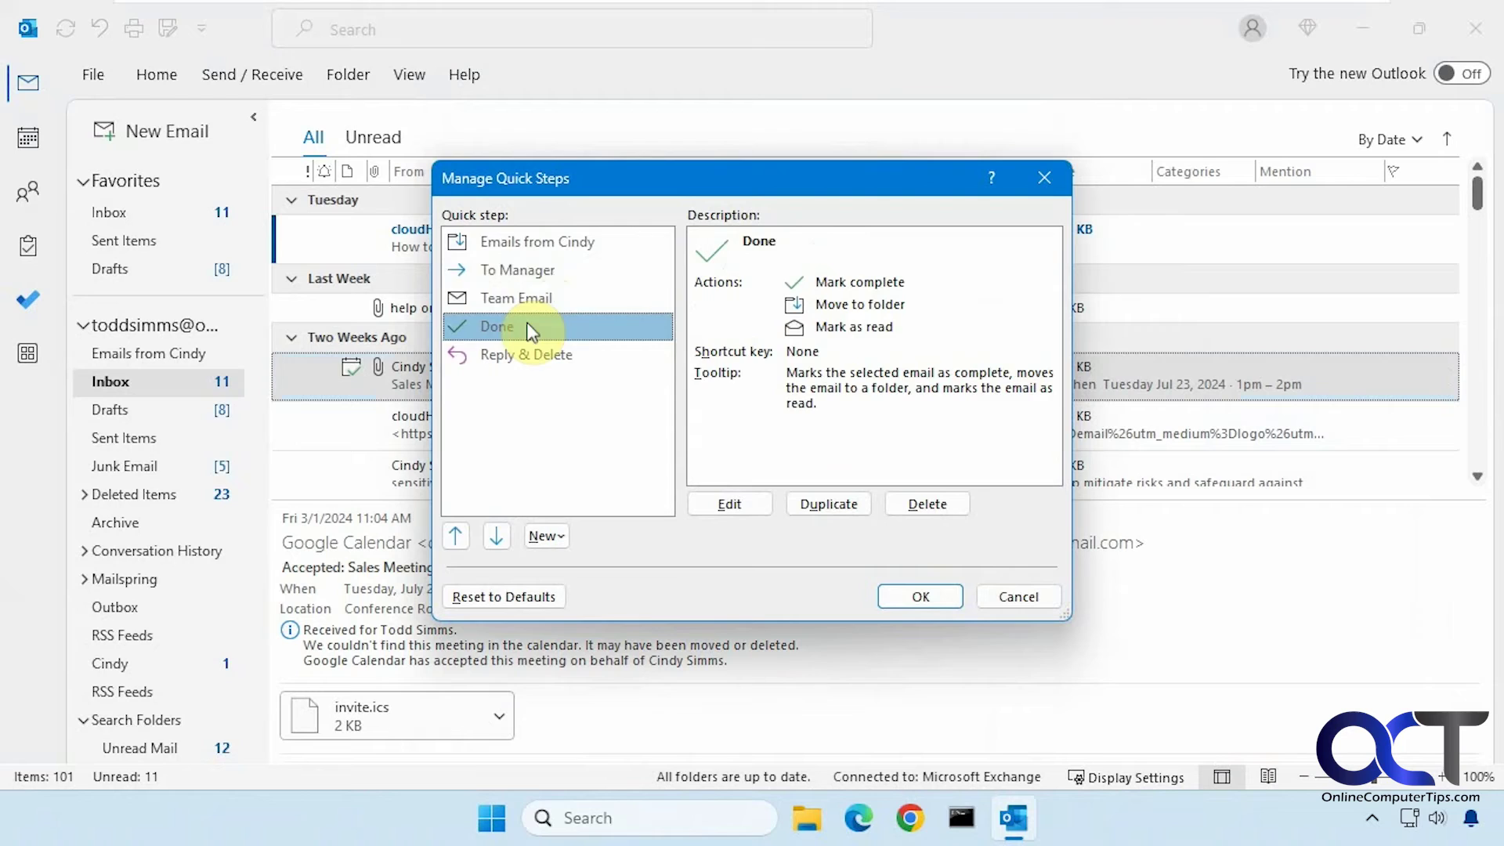
{"action": "left_click", "coordinate": [566, 249]}
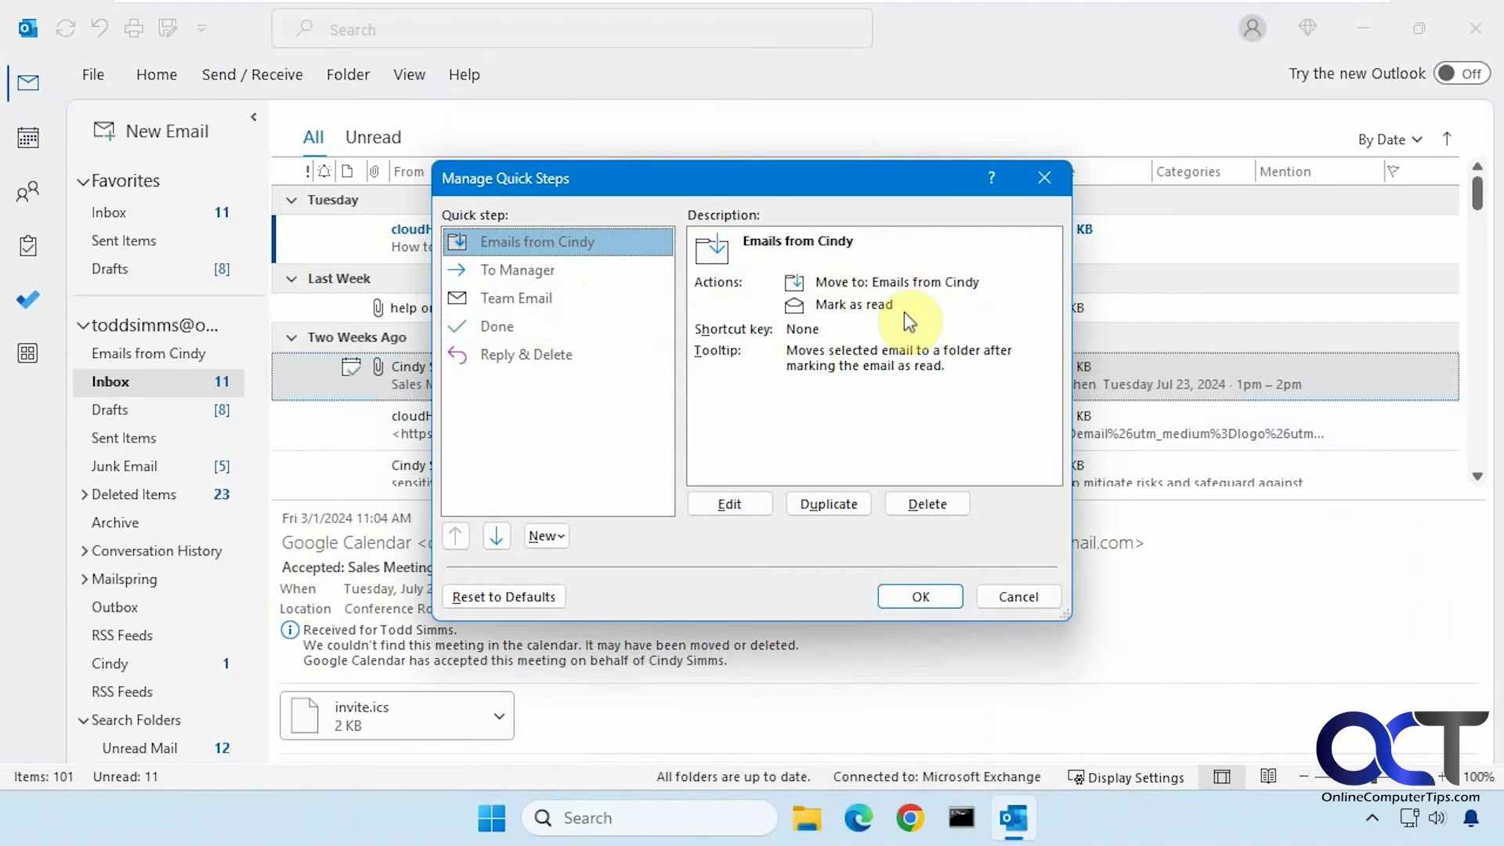
{"action": "left_click", "coordinate": [1018, 596]}
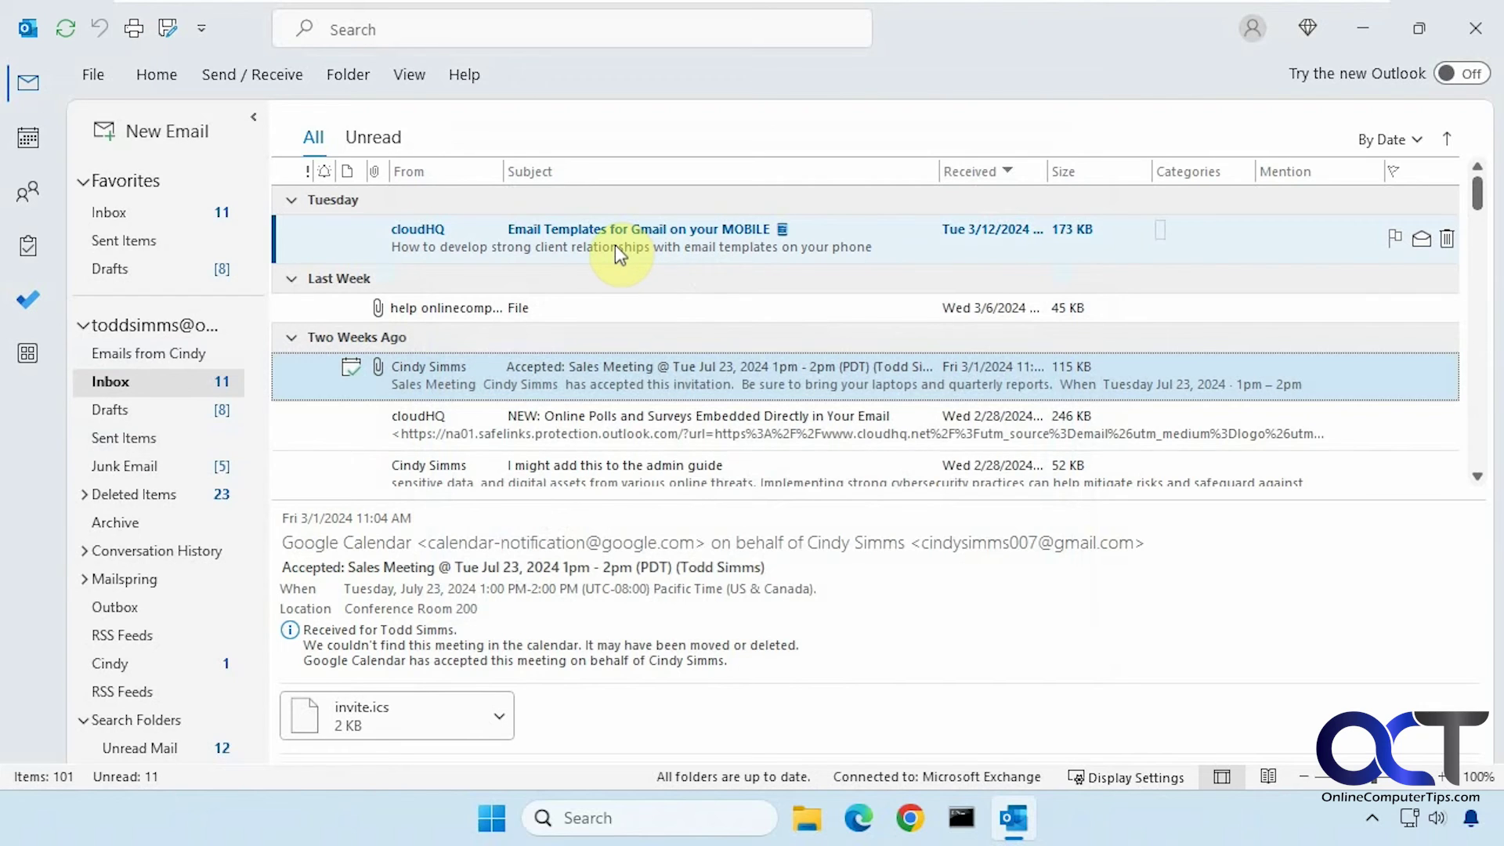
Step: Move the 'Email Templates for Gmail on your MOBILE' message via Emails from Cindy, check that folder, return to Inbox
{"action": "right_click", "coordinate": [716, 243]}
{"action": "mouse_move", "coordinate": [812, 500]}
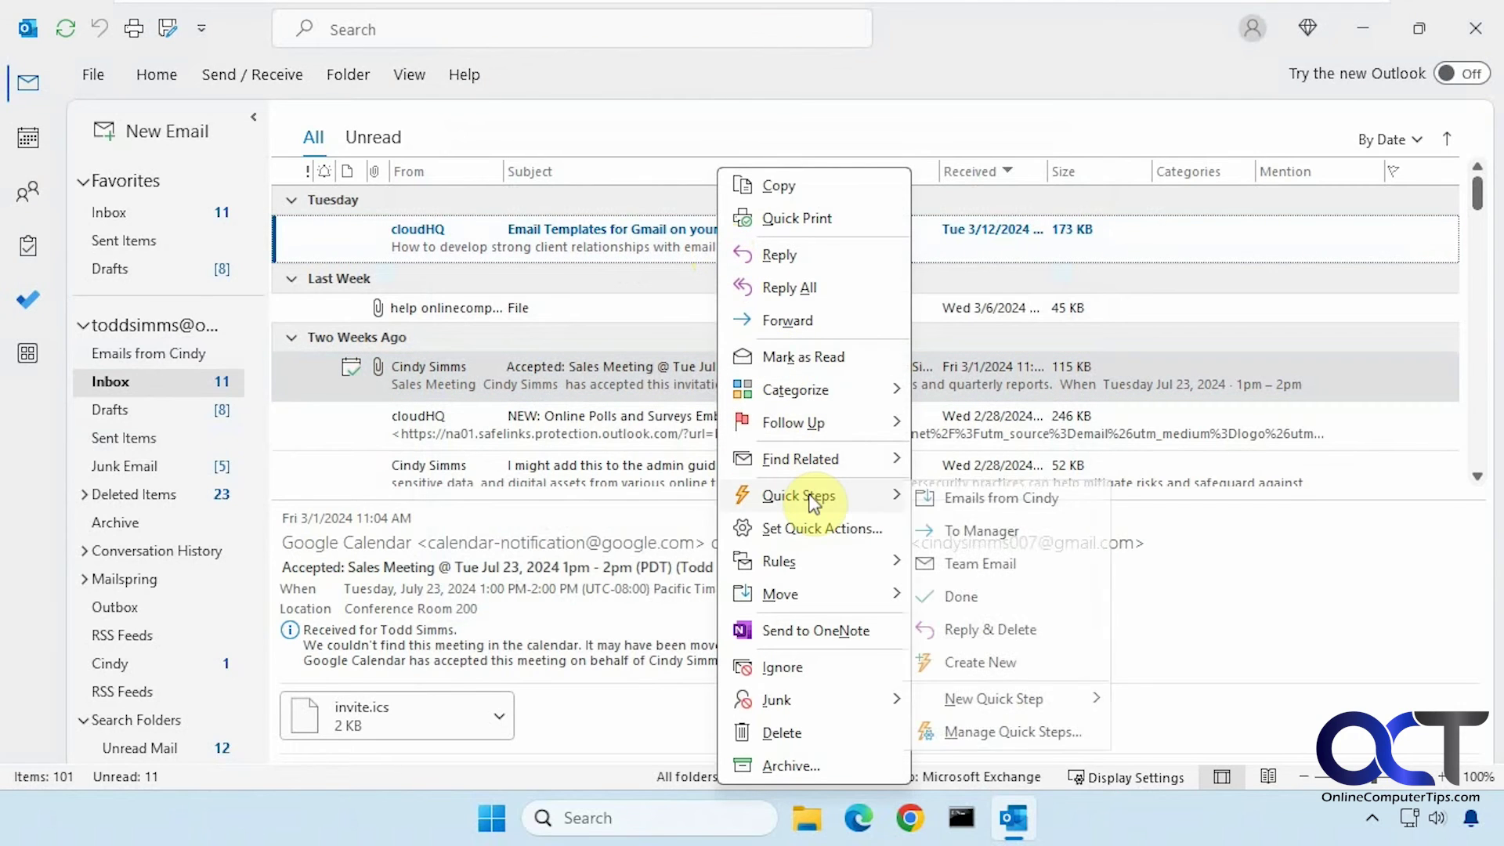
{"action": "left_click", "coordinate": [968, 498]}
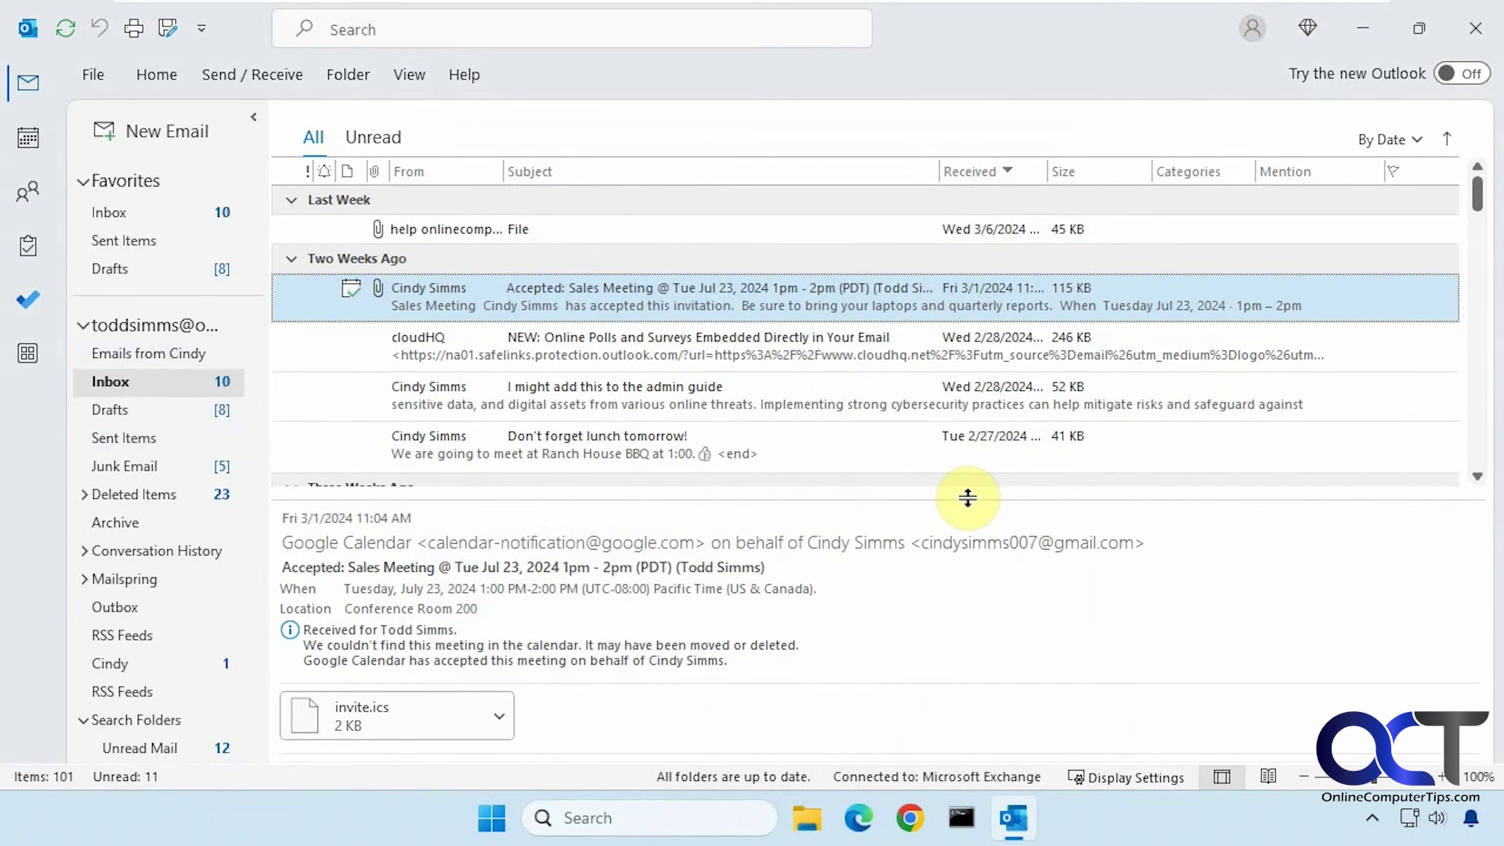
{"action": "left_click", "coordinate": [156, 357]}
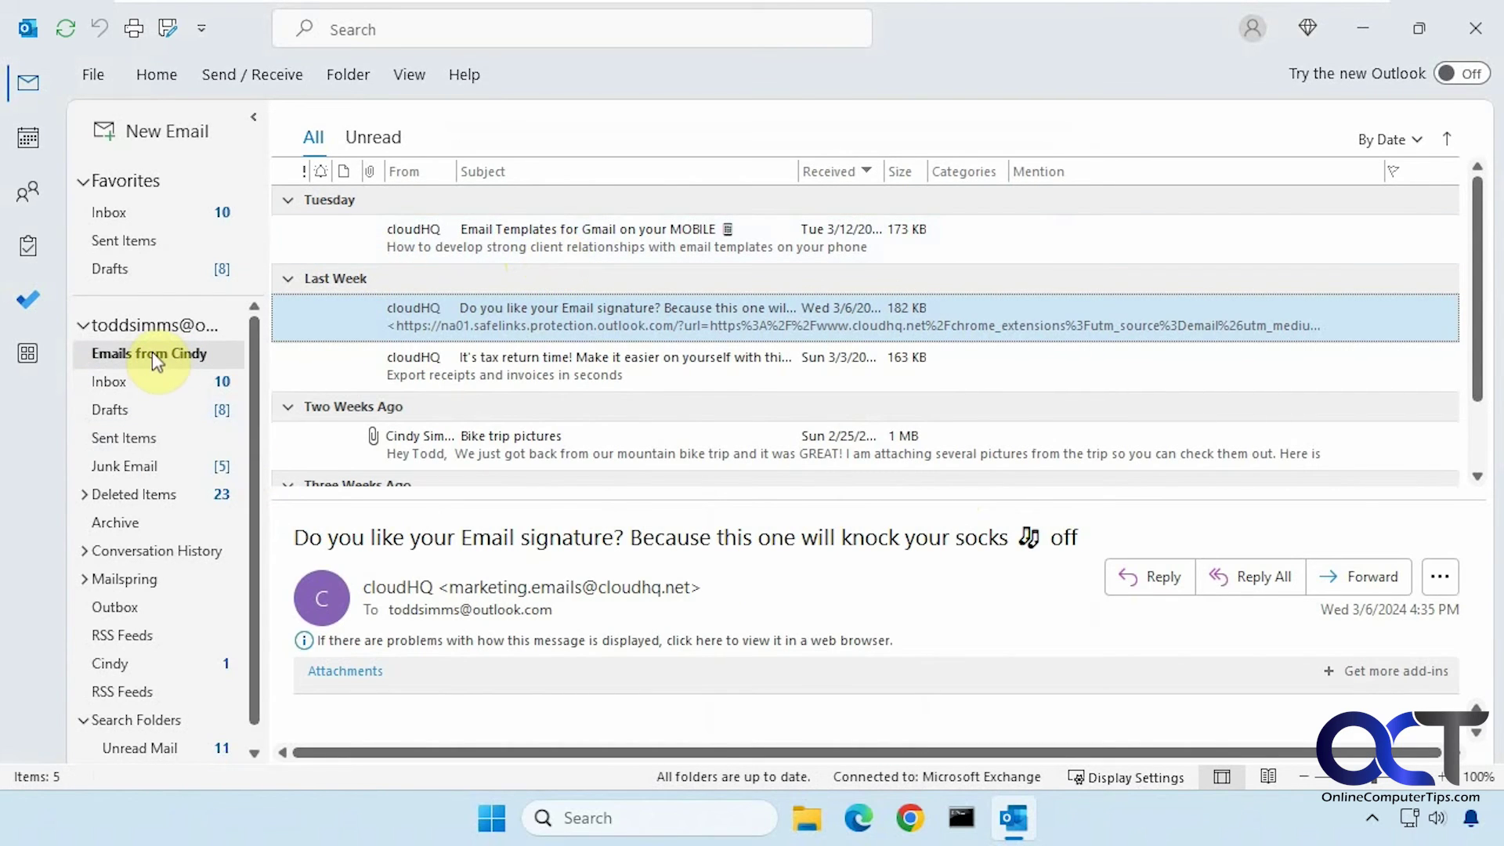
{"action": "left_click", "coordinate": [148, 219]}
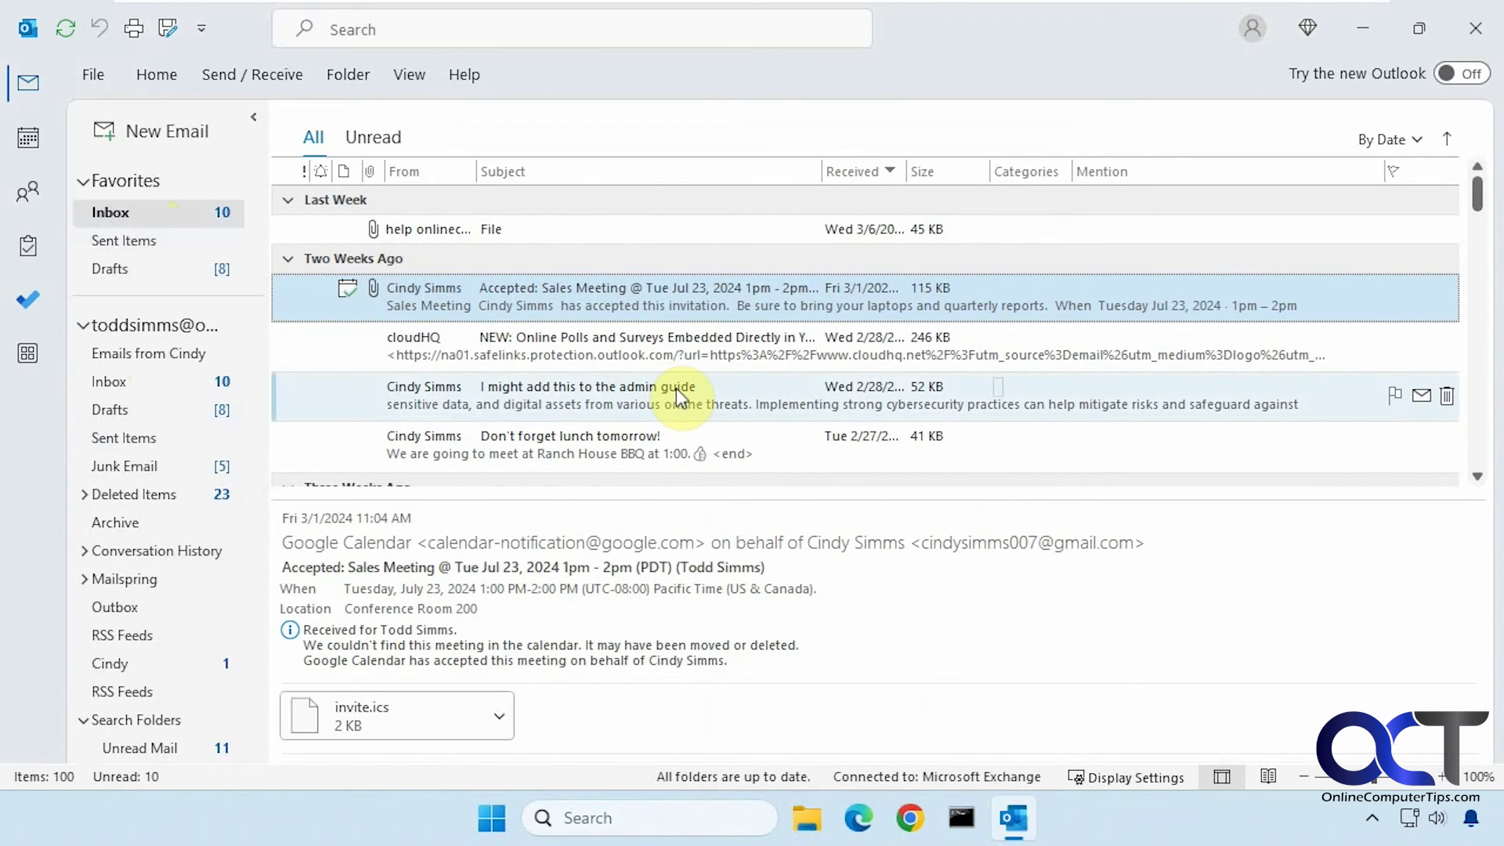
Step: File the admin guide and lunch reminder emails via Emails from Cindy, verify the folder, then return to Inbox
{"action": "left_click", "coordinate": [655, 387]}
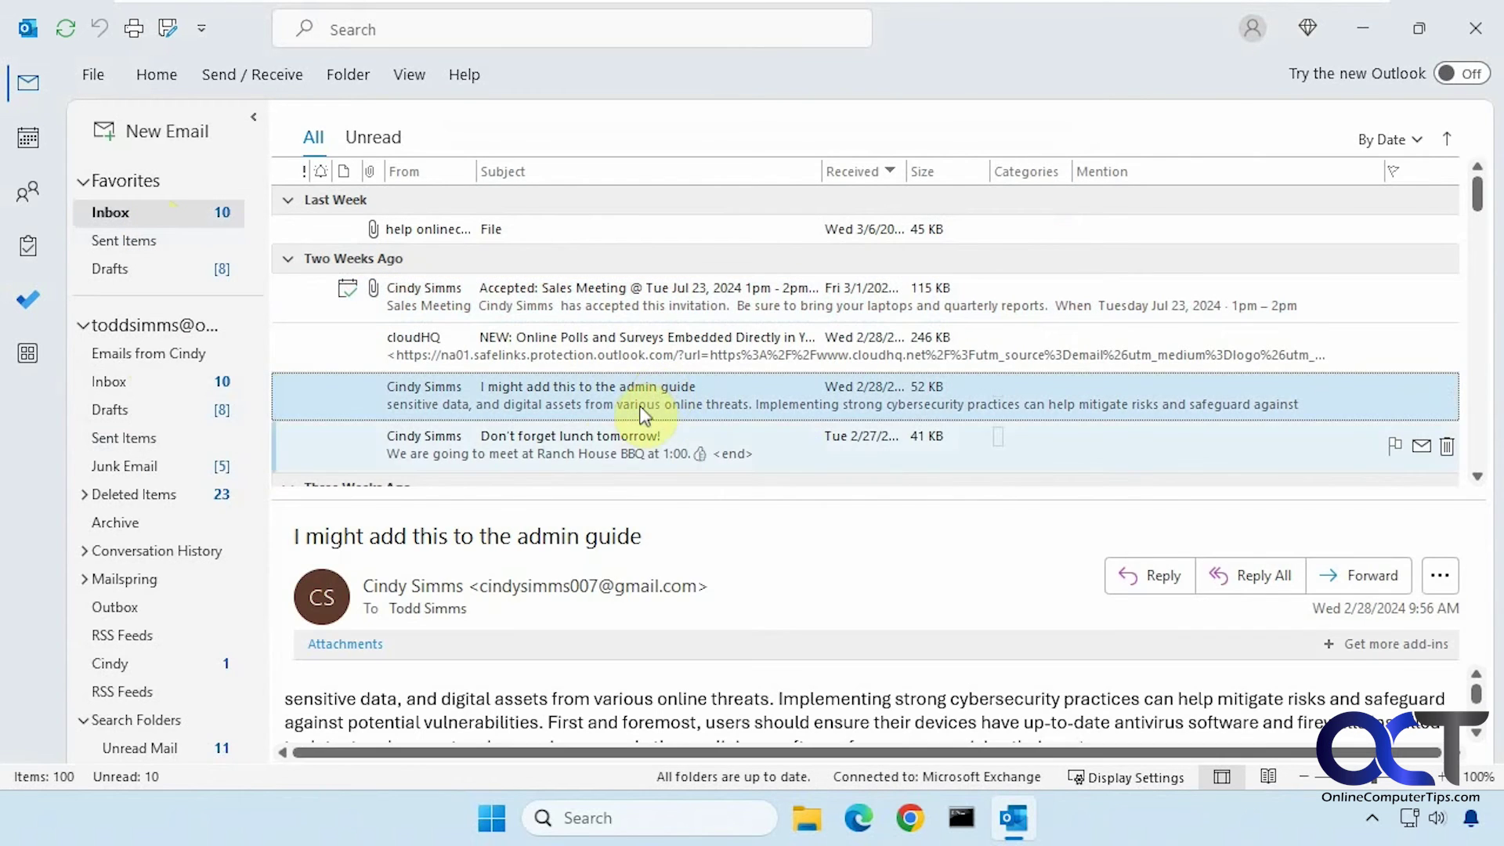
{"action": "right_click", "coordinate": [595, 432]}
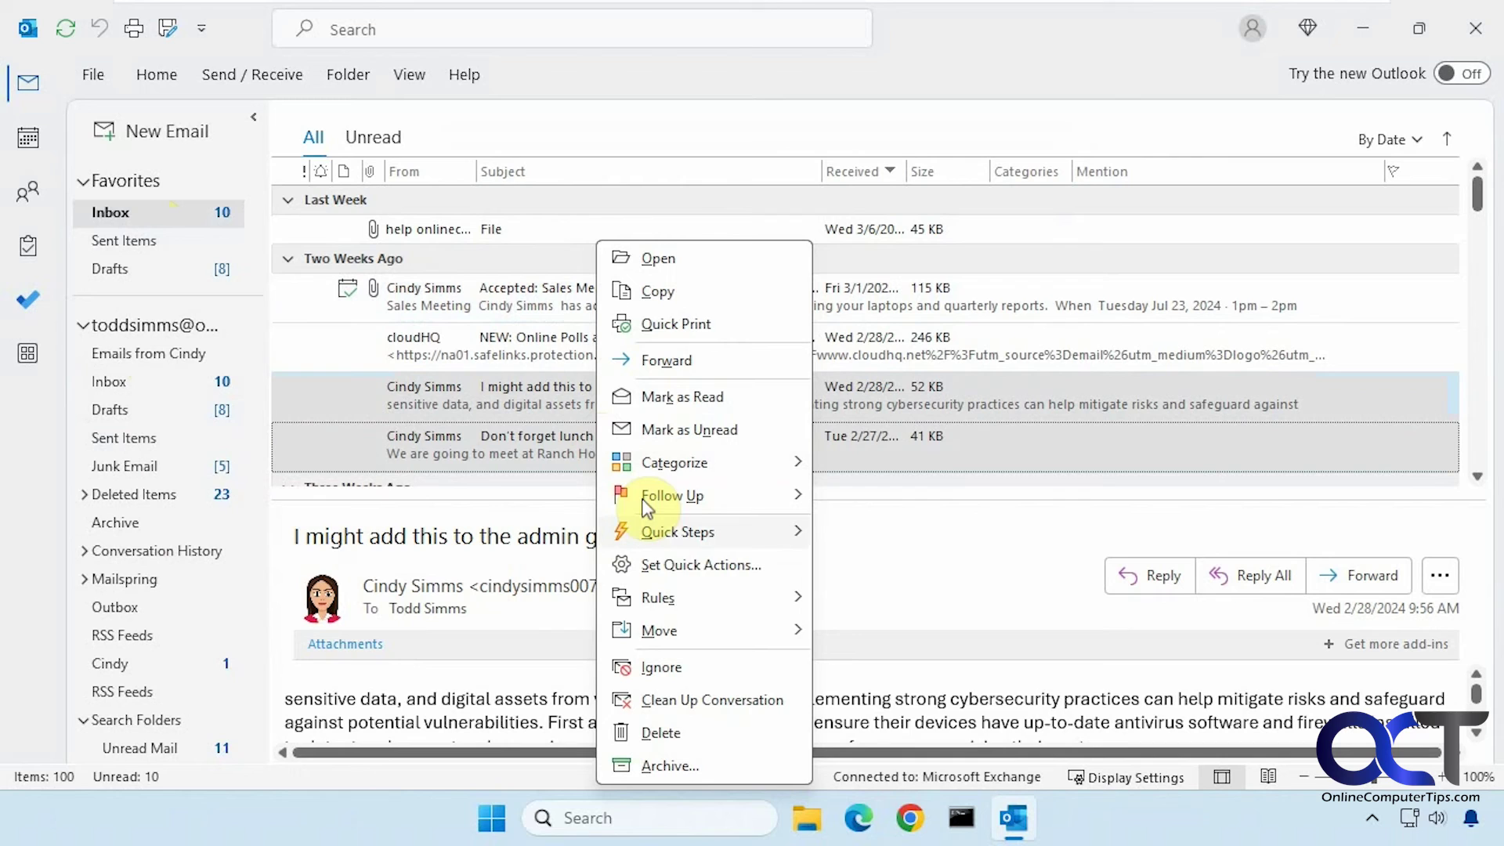
{"action": "mouse_move", "coordinate": [670, 533]}
{"action": "left_click", "coordinate": [875, 535]}
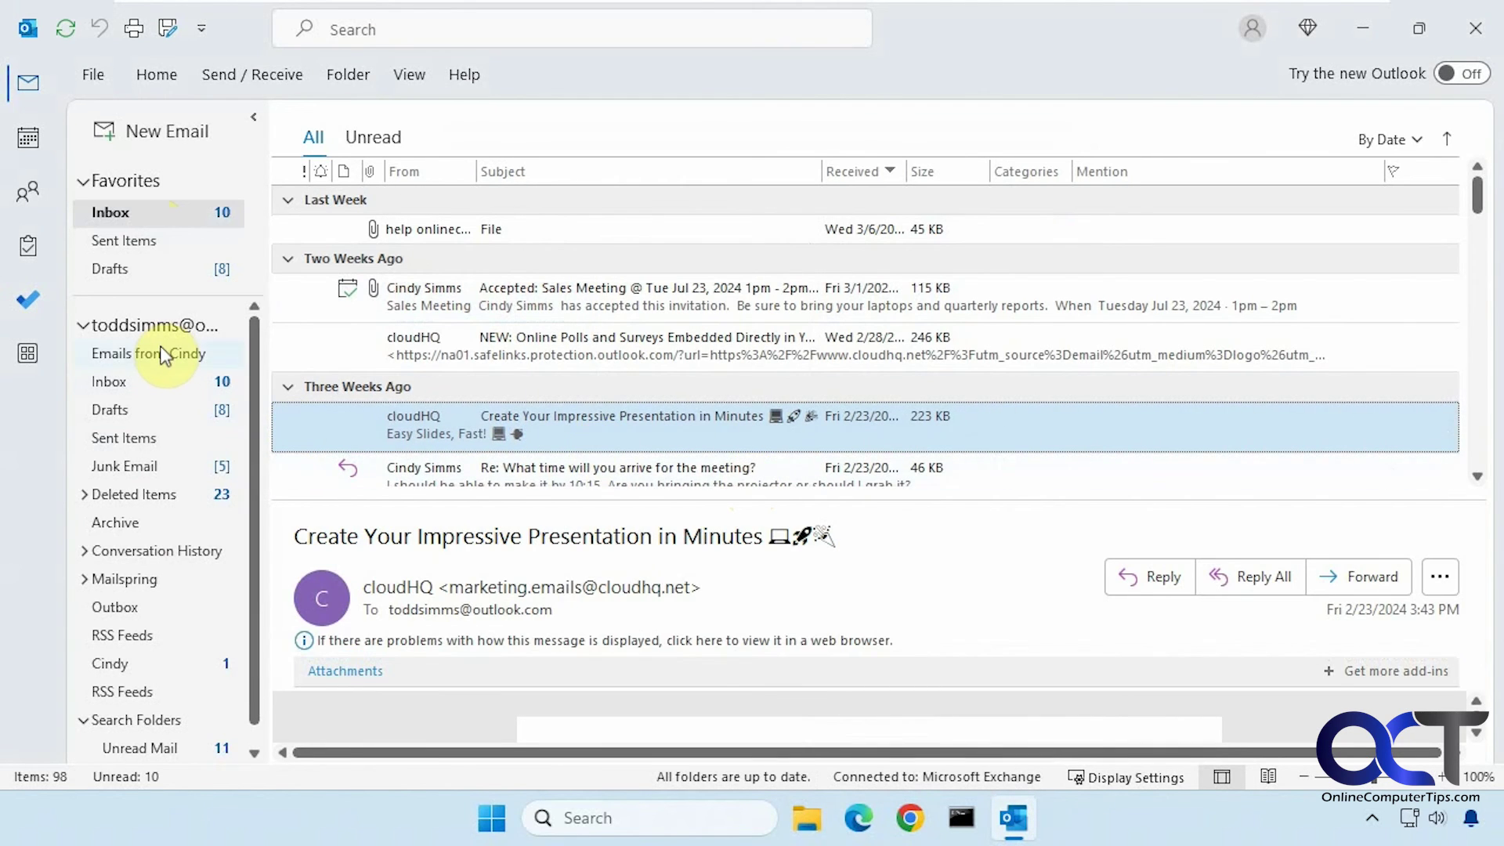
{"action": "left_click", "coordinate": [164, 354]}
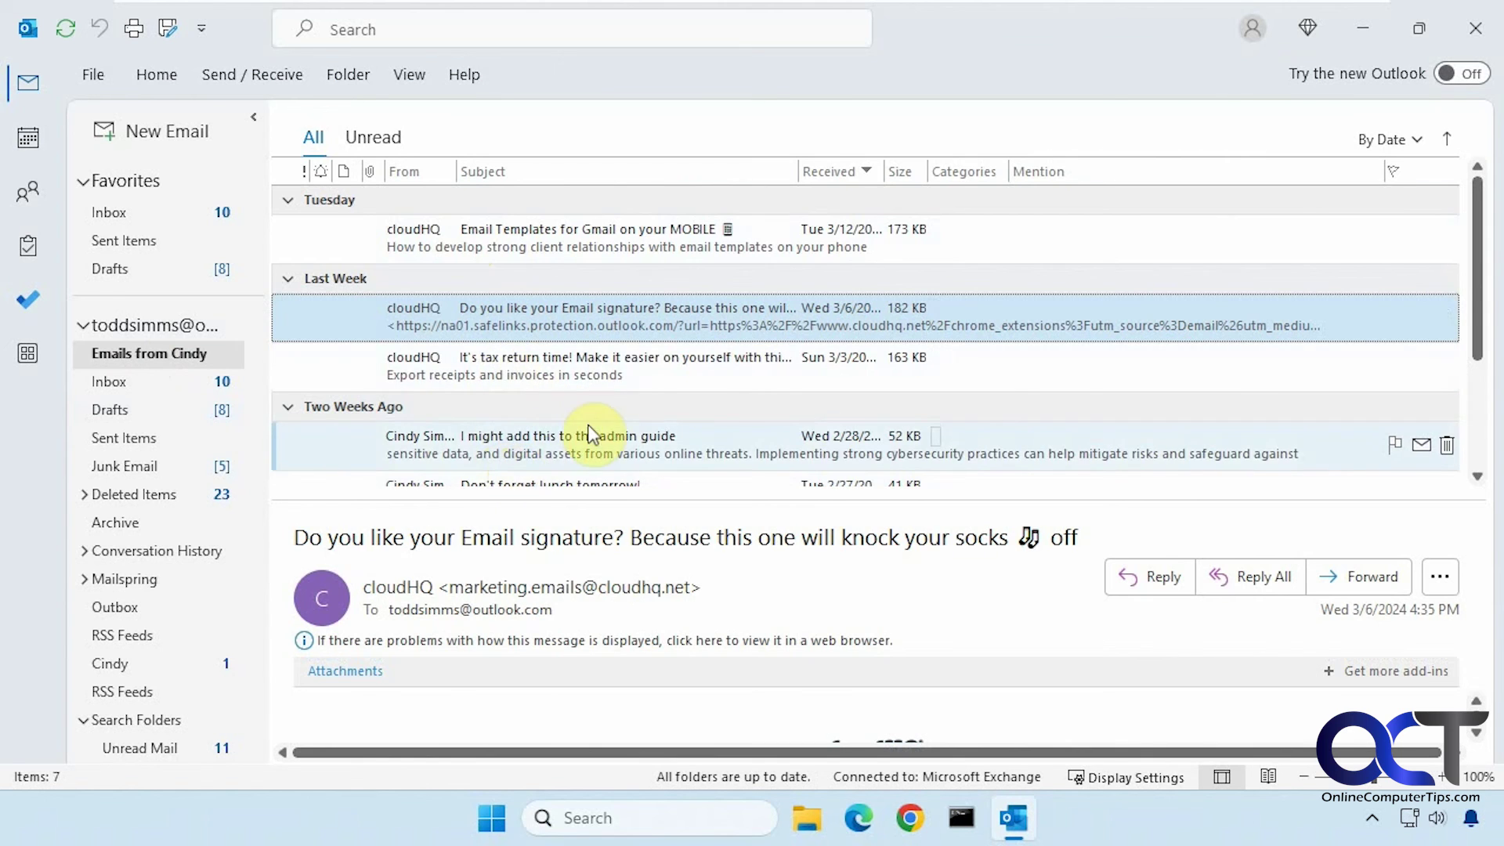
{"action": "scroll", "coordinate": [598, 428], "scroll_direction": "down", "scroll_amount": 3}
{"action": "scroll", "coordinate": [598, 428], "scroll_direction": "up", "scroll_amount": 3}
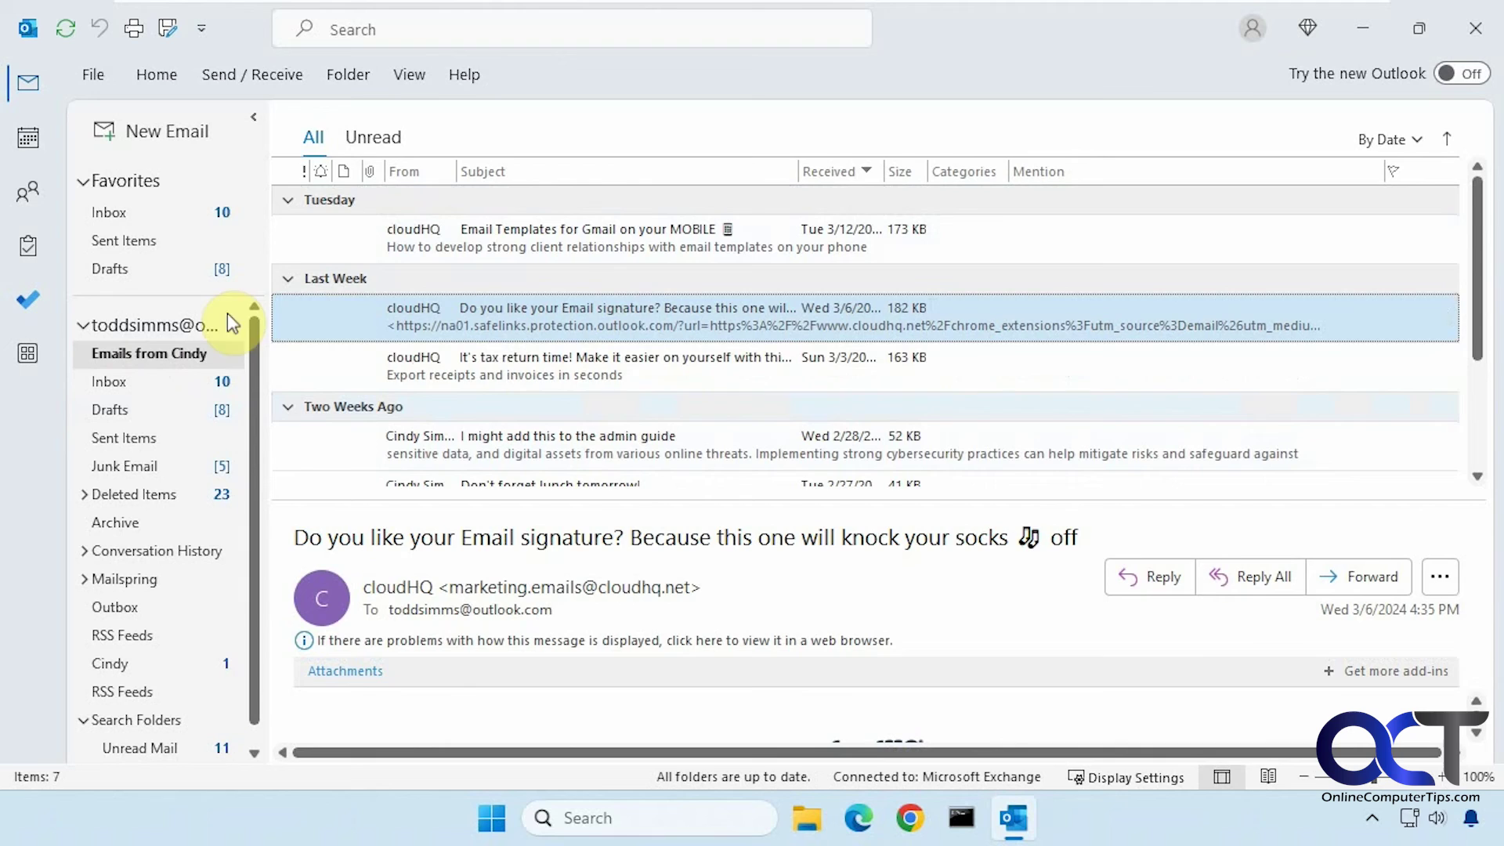
{"action": "left_click", "coordinate": [133, 205]}
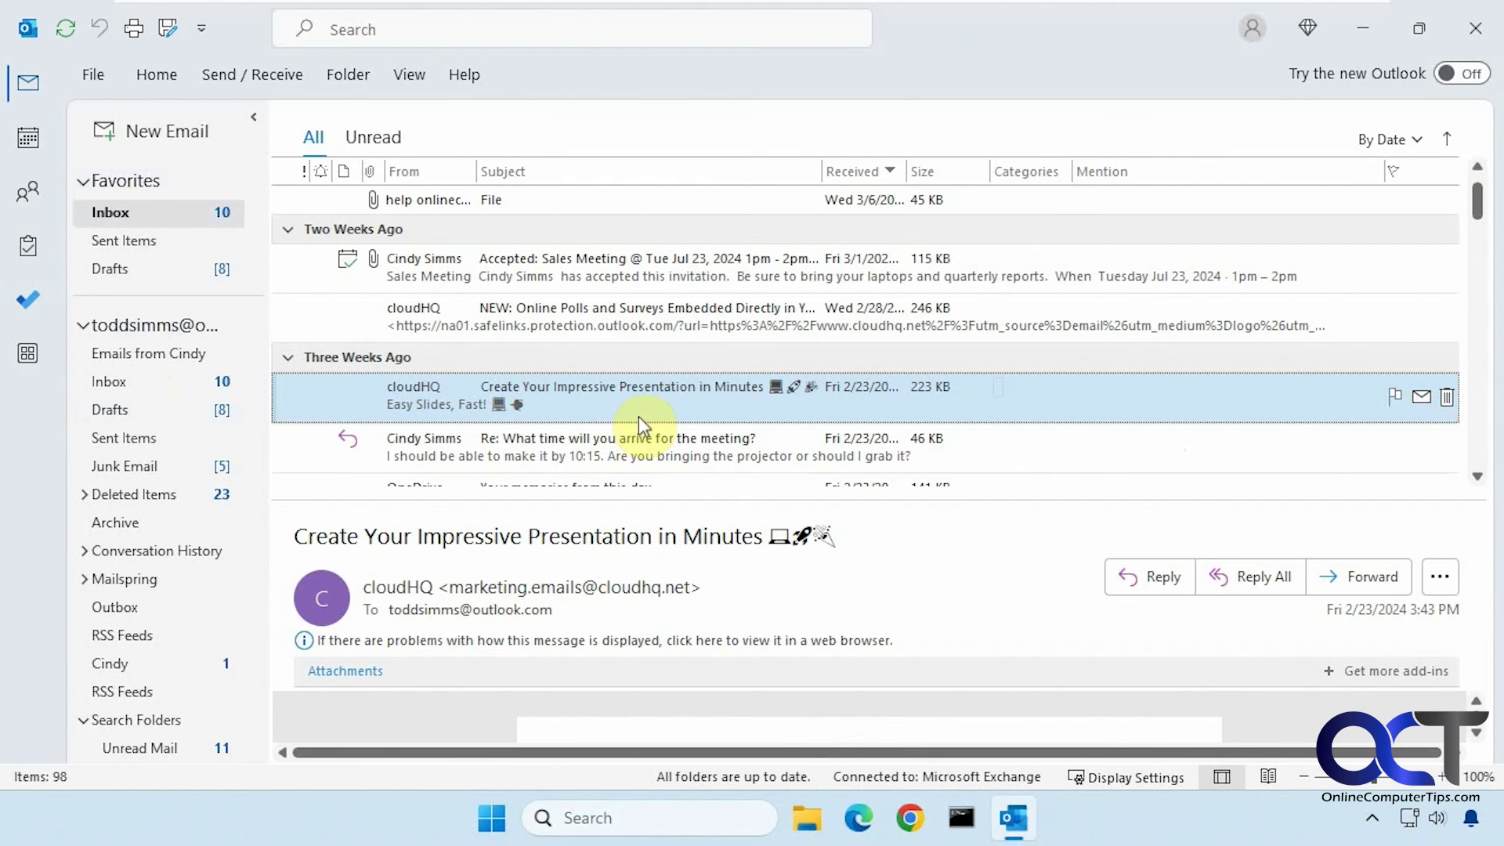
Step: Begin a new custom quick step from the cloudHQ presentation email's Quick Steps menu
{"action": "right_click", "coordinate": [658, 408]}
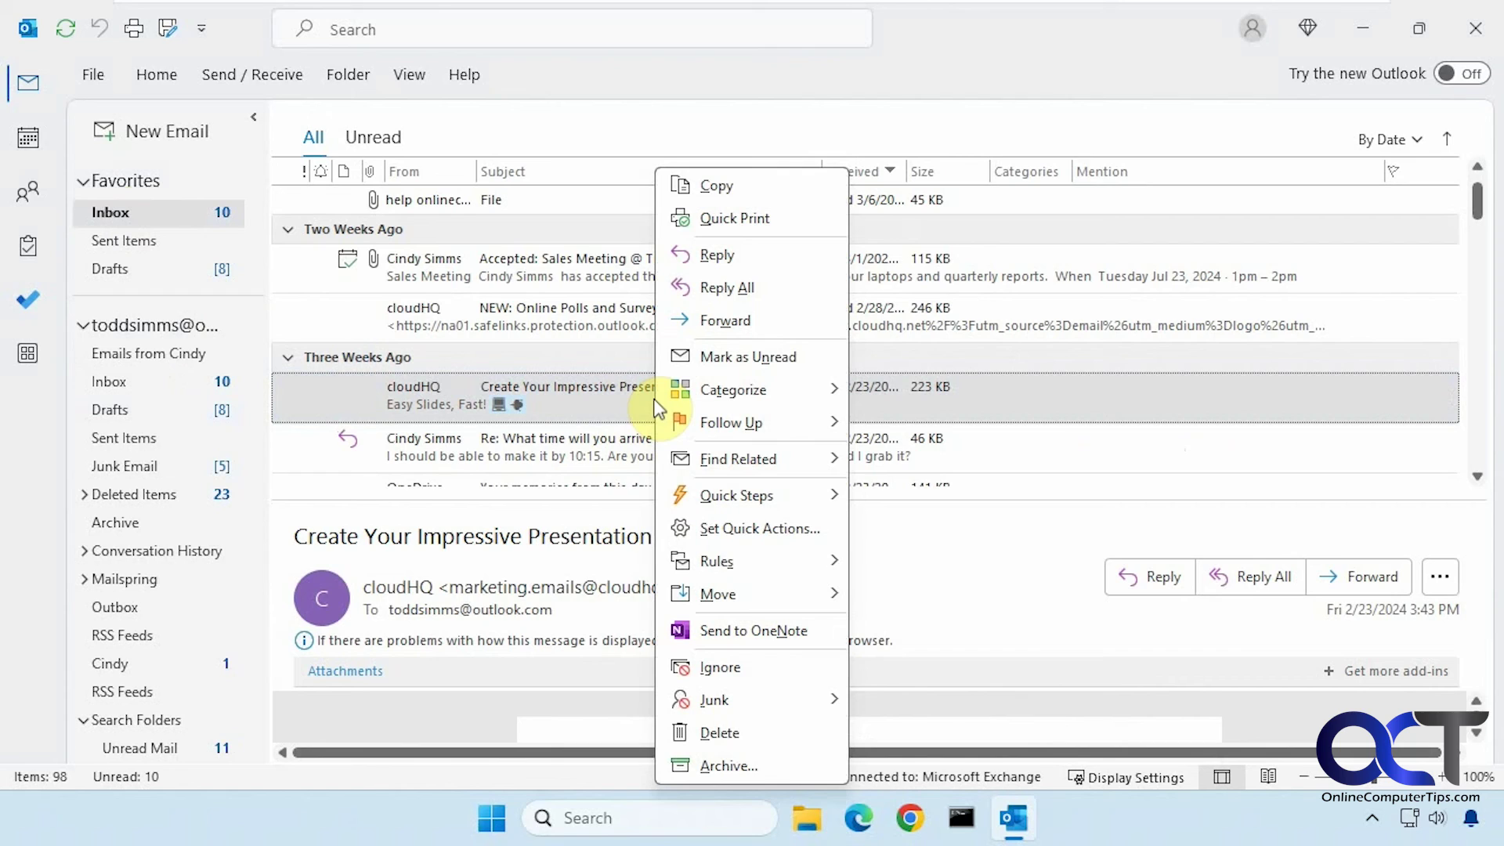
{"action": "mouse_move", "coordinate": [727, 504]}
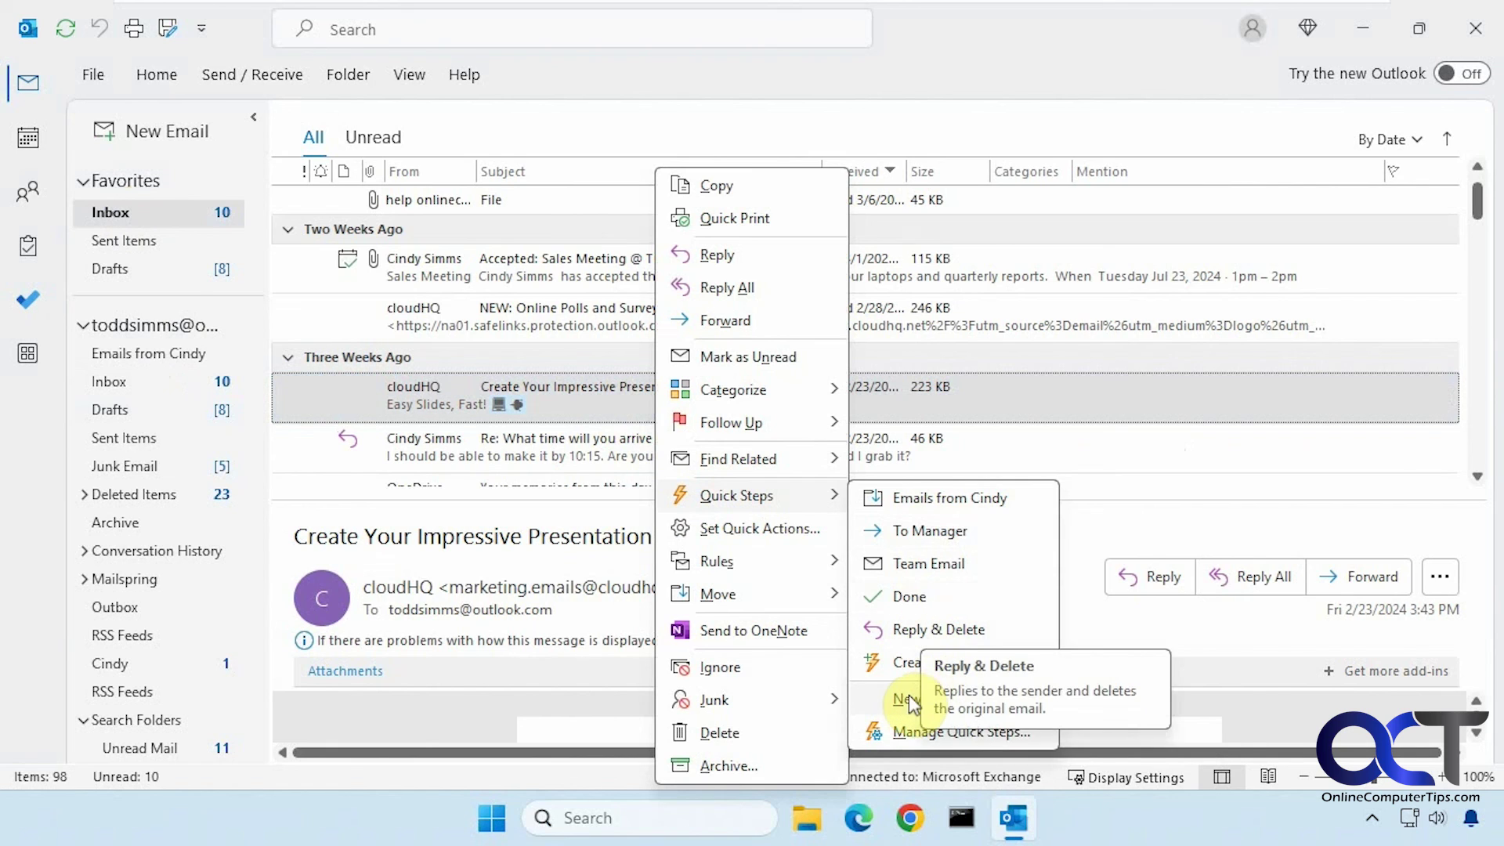
{"action": "mouse_move", "coordinate": [907, 698]}
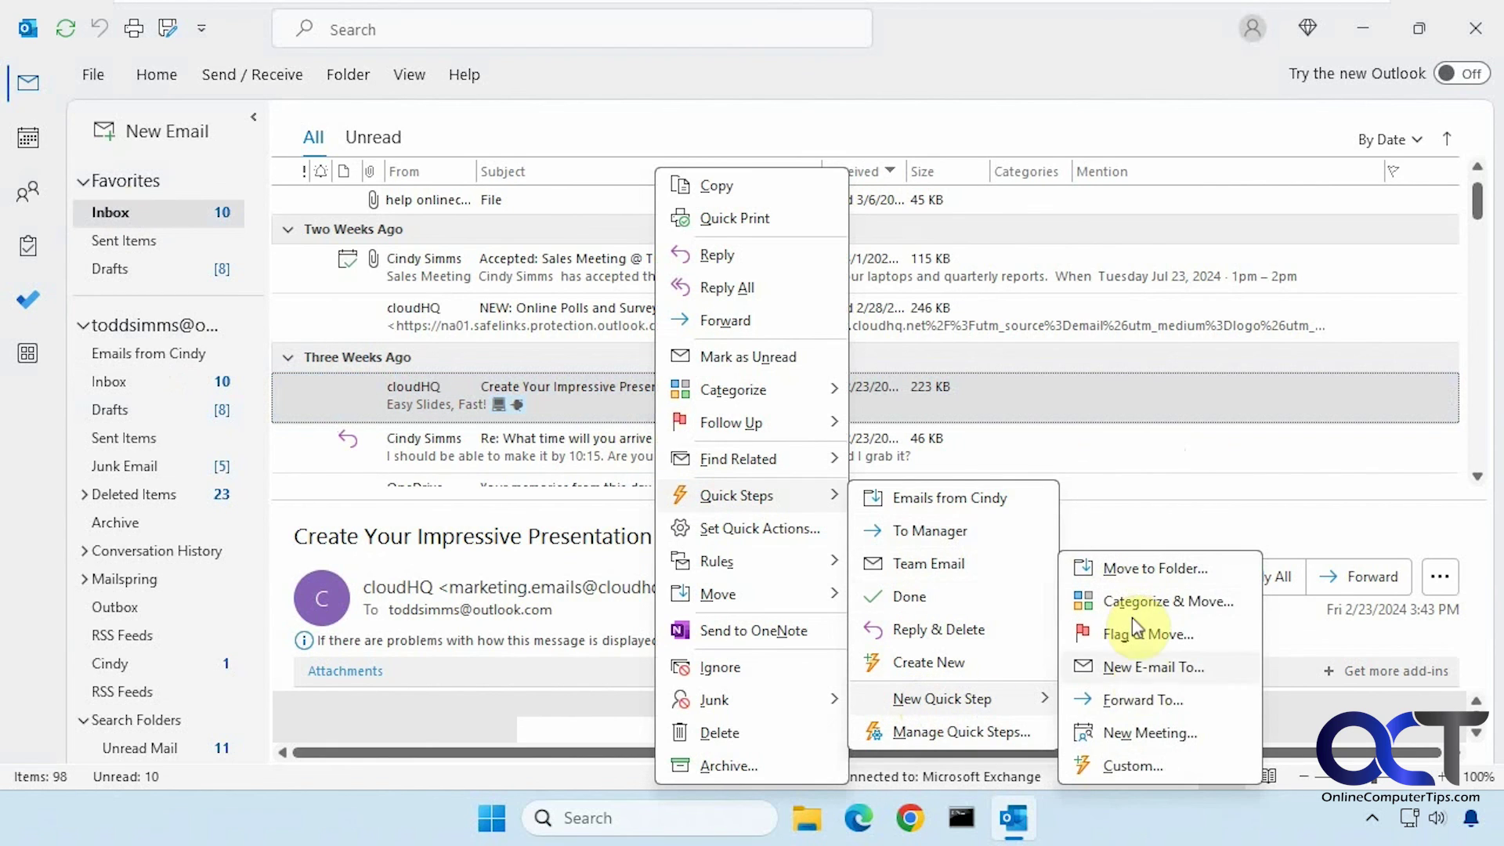
{"action": "left_click", "coordinate": [1145, 768]}
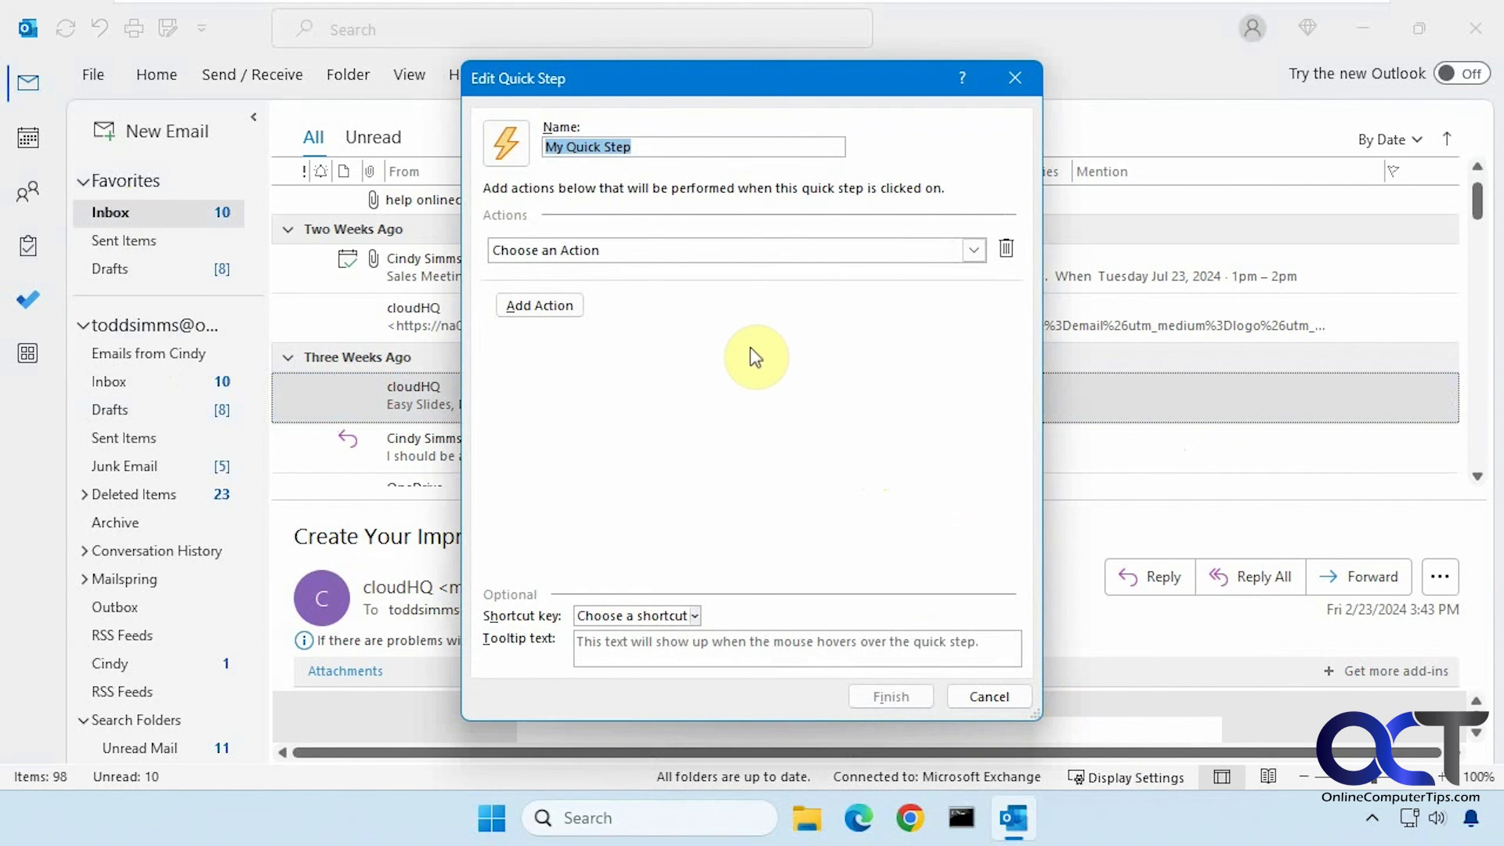